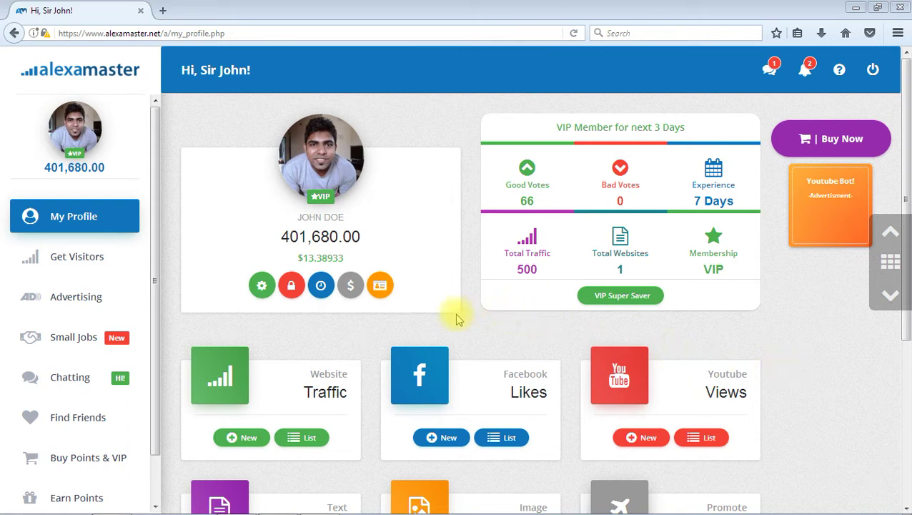
- Open the list of websites receiving traffic, add 1000 points to bu.lk and reload the list
click(306, 440)
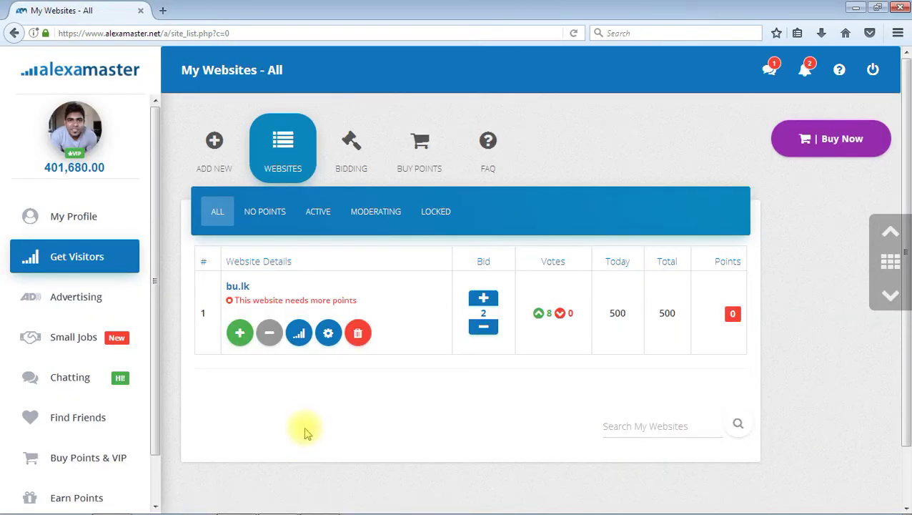
click(105, 218)
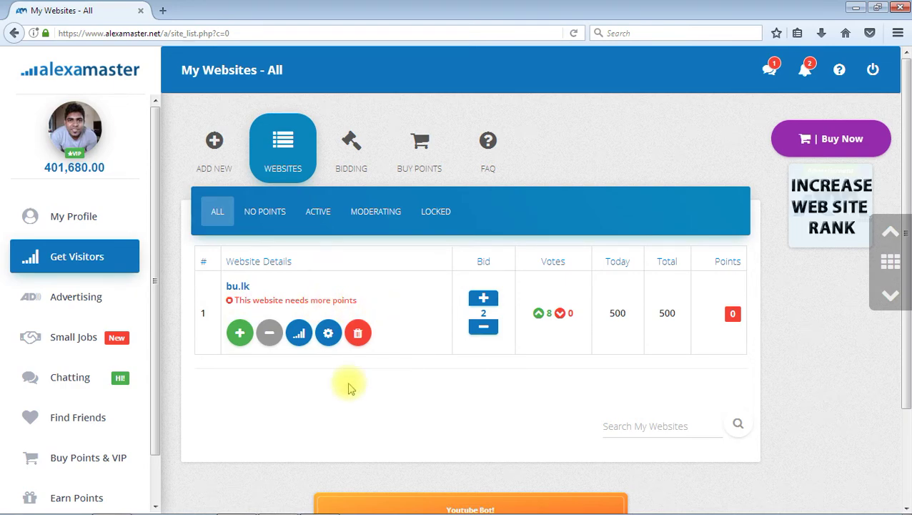
click(238, 333)
double_click(351, 296)
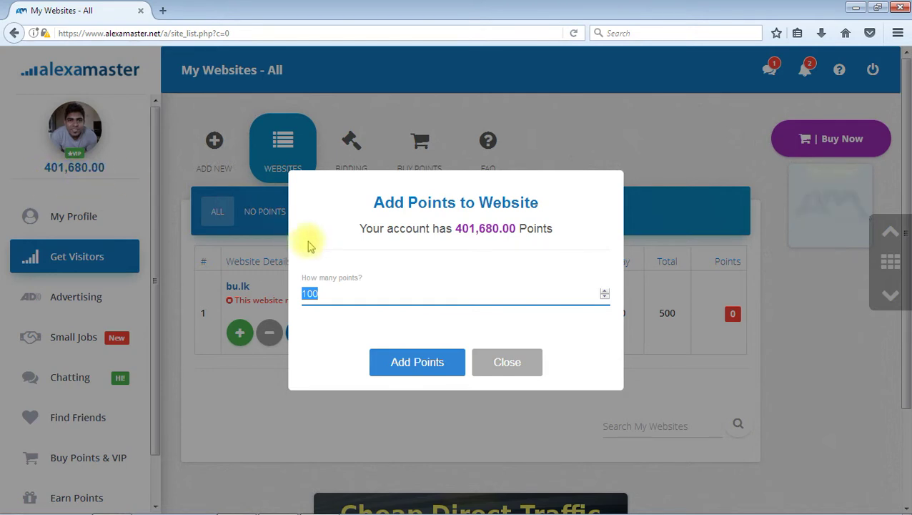
drag(334, 297, 305, 288)
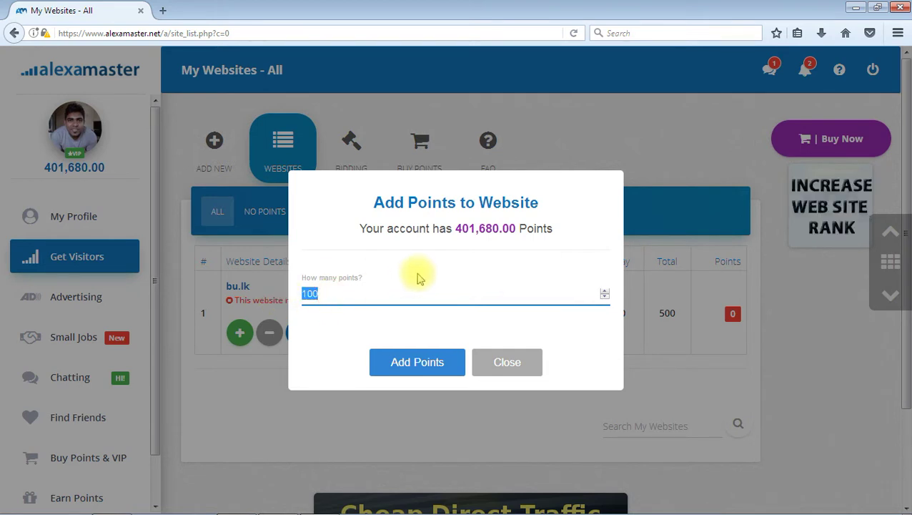
key(Right)
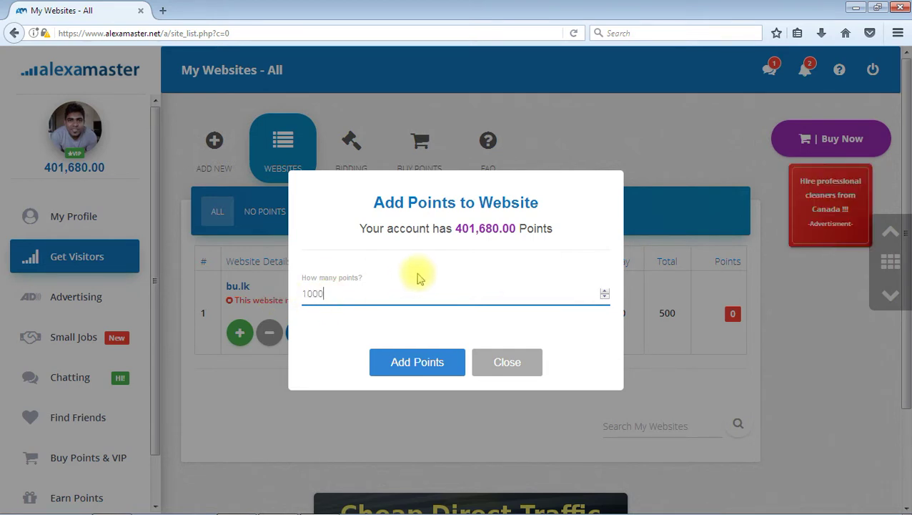
click(431, 363)
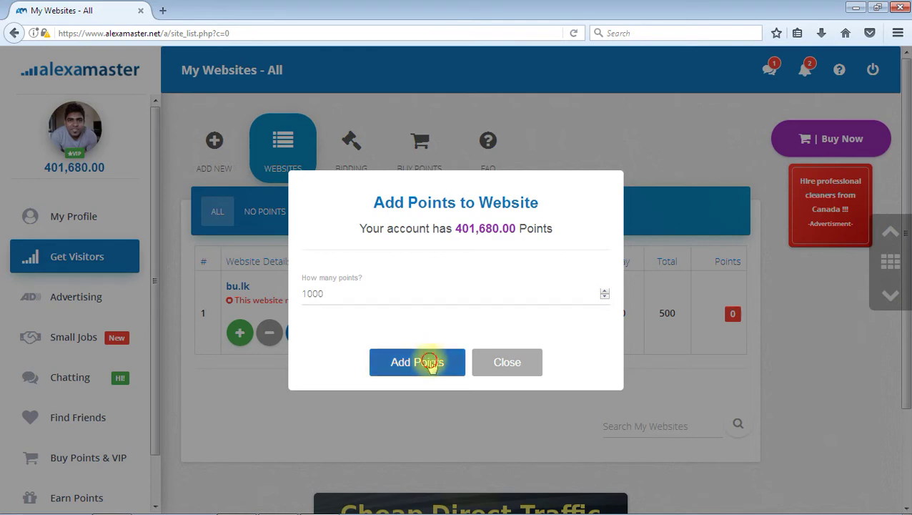
click(455, 365)
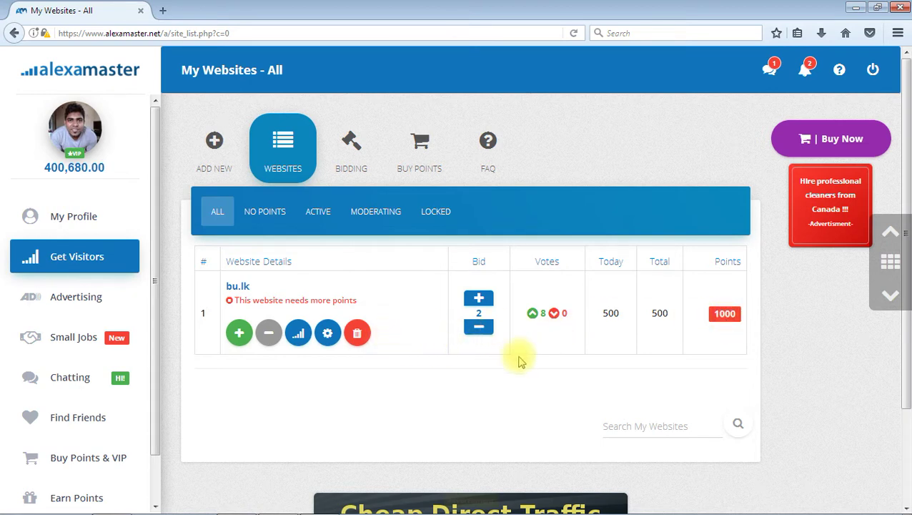
click(283, 158)
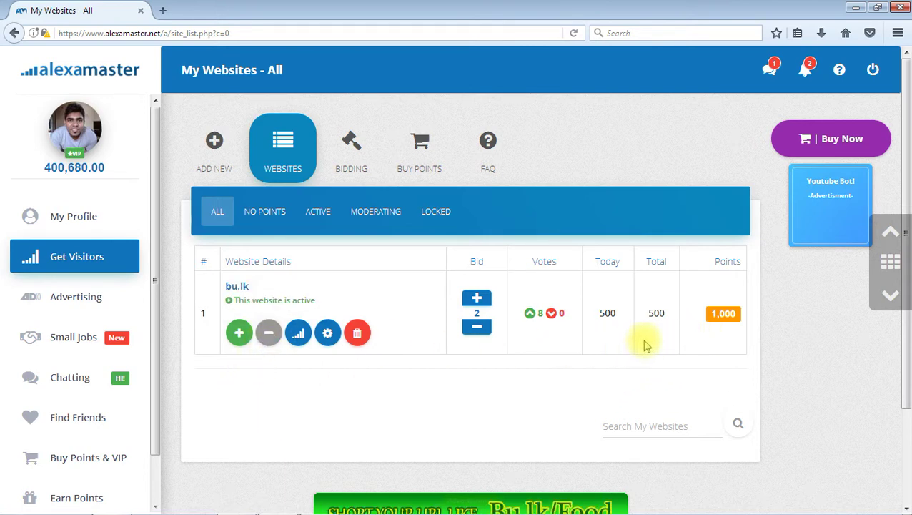
- Withdraw 500 points from bu.lk and refresh the website list
click(269, 340)
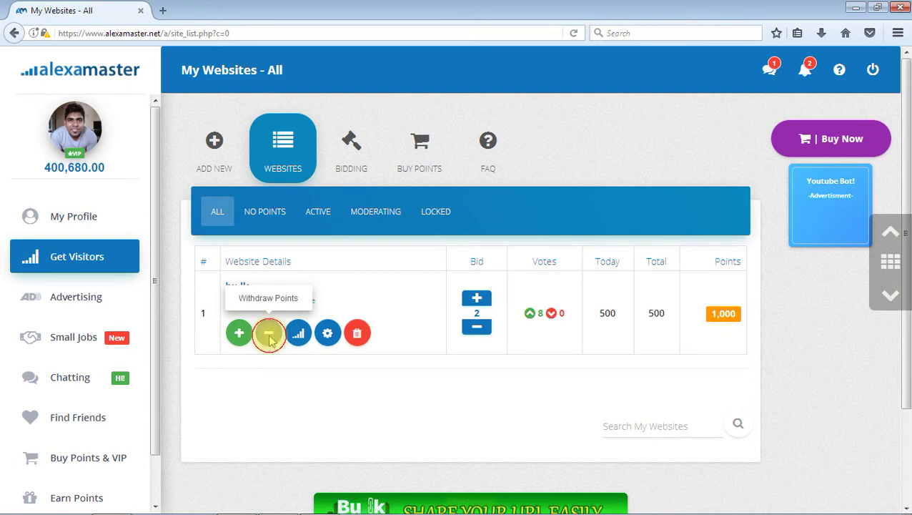
click(363, 301)
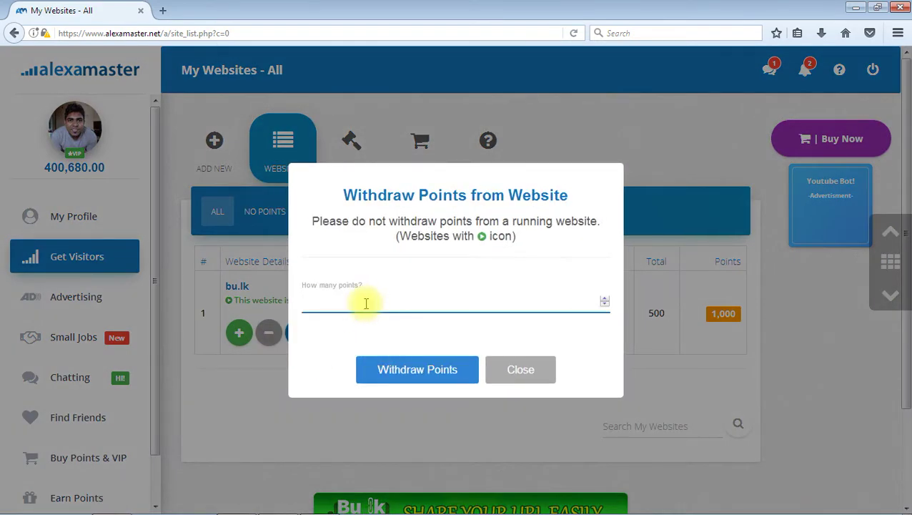
text(500)
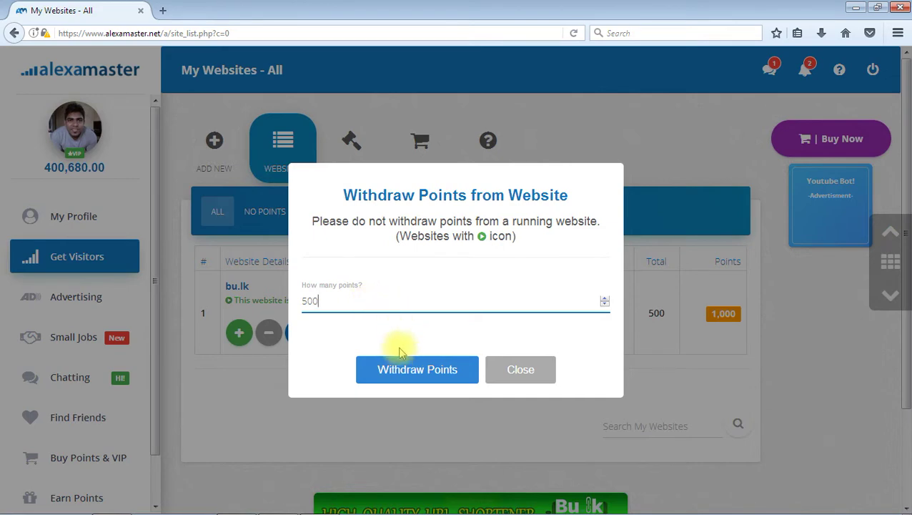
click(402, 370)
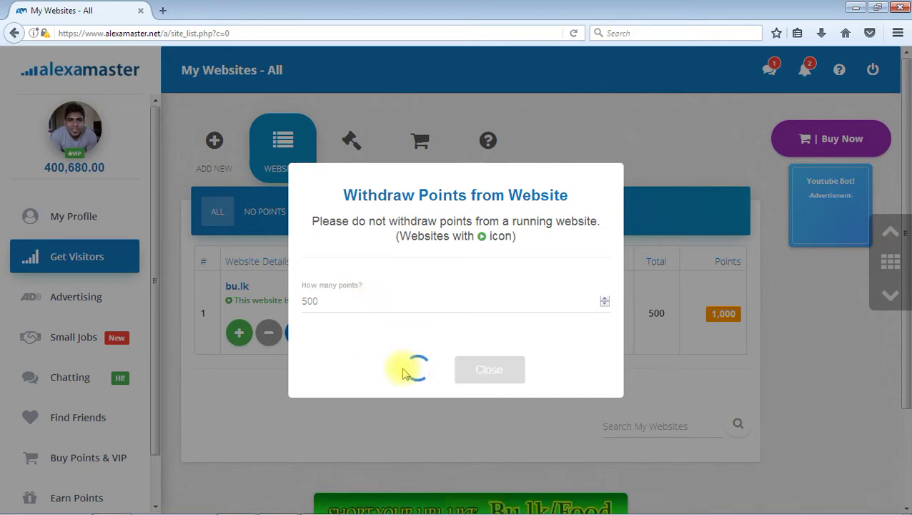
click(454, 350)
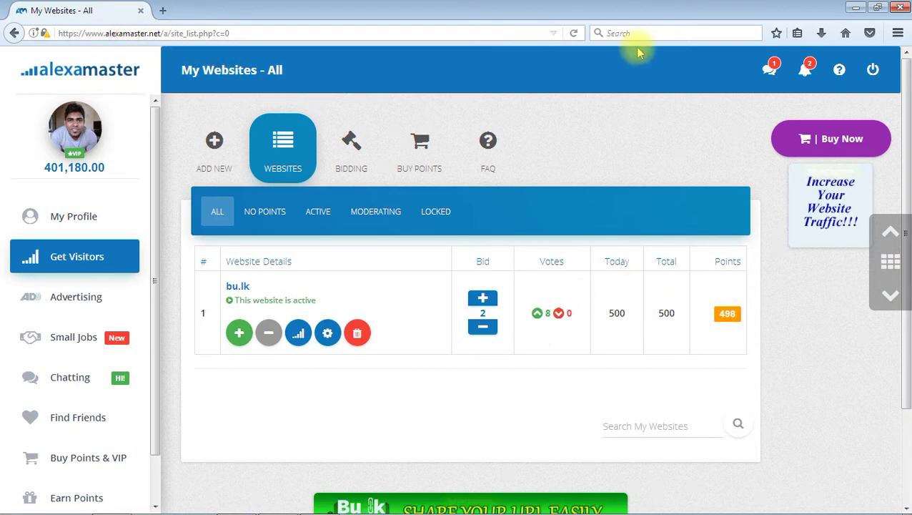
click(574, 33)
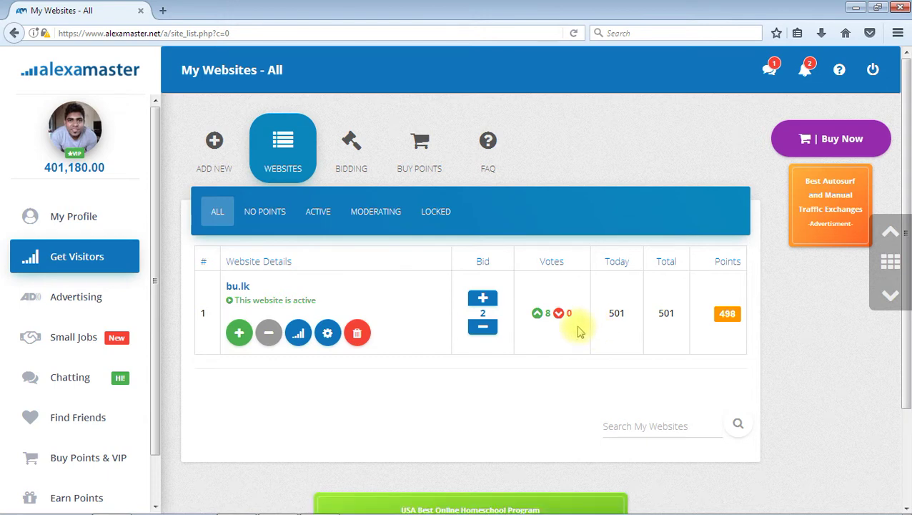
- Examine the bu.lk traffic report, including the last 30 days graph and the top countries map, and close it
scroll(579, 326, down, 2)
scroll(556, 328, up, 2)
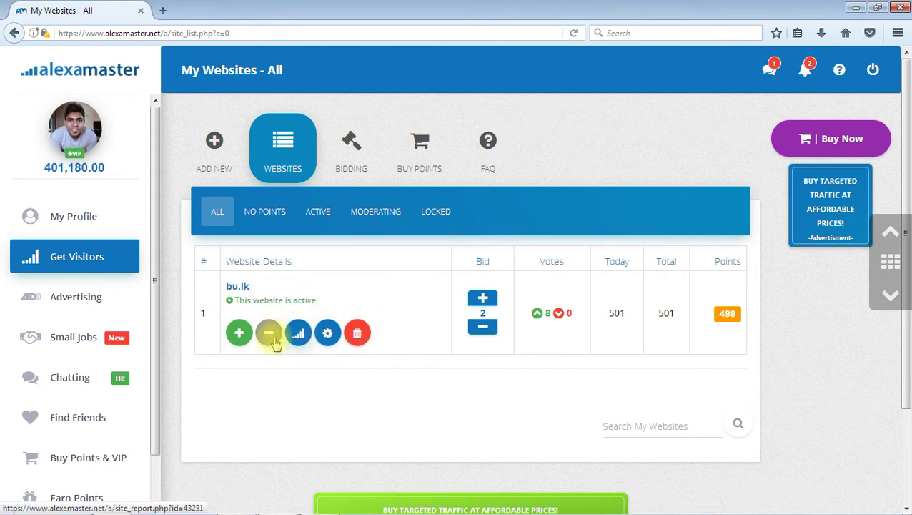
click(298, 334)
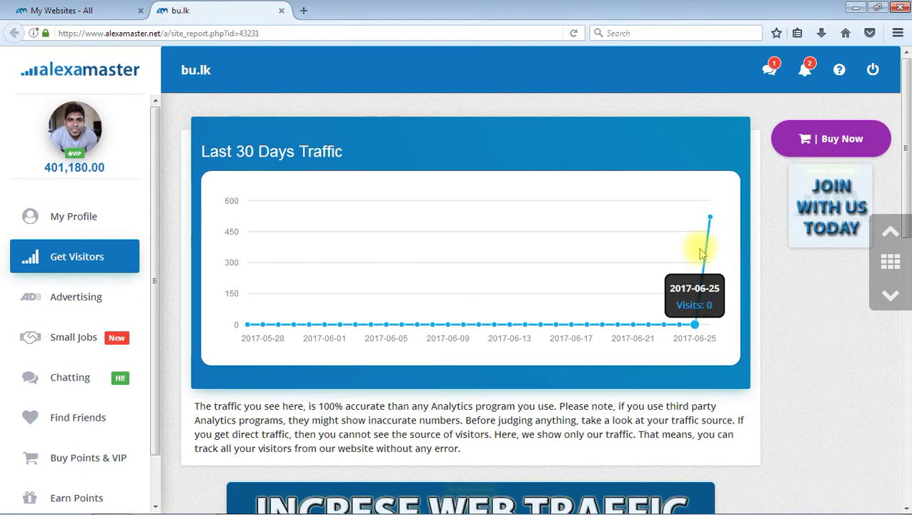
scroll(730, 308, down, 7)
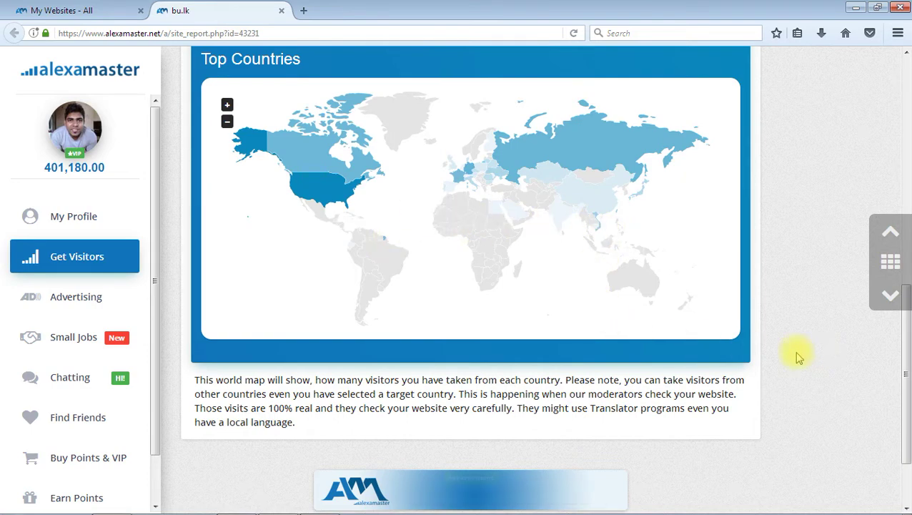
scroll(766, 356, up, 7)
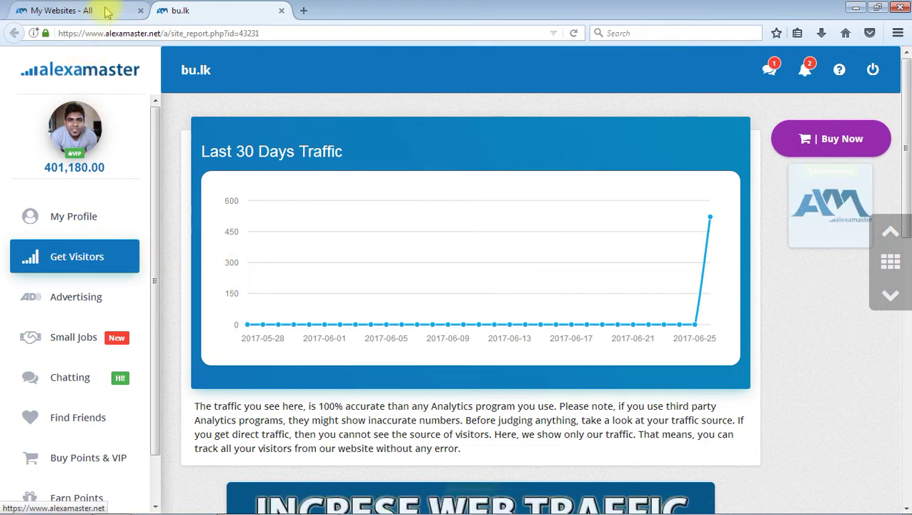
click(122, 10)
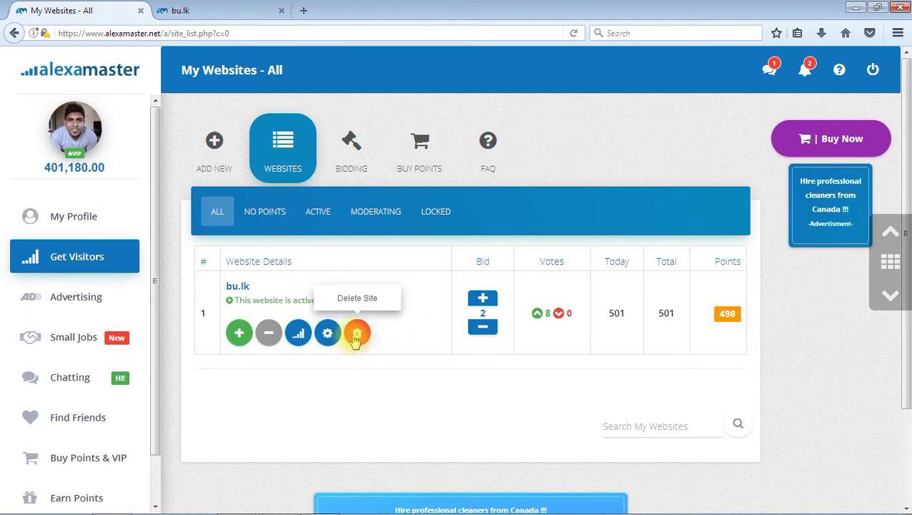
click(202, 11)
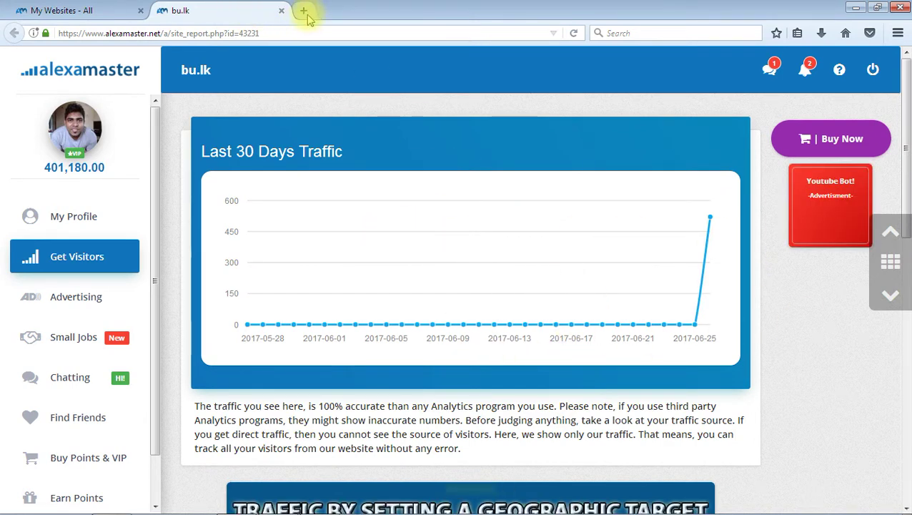
click(283, 11)
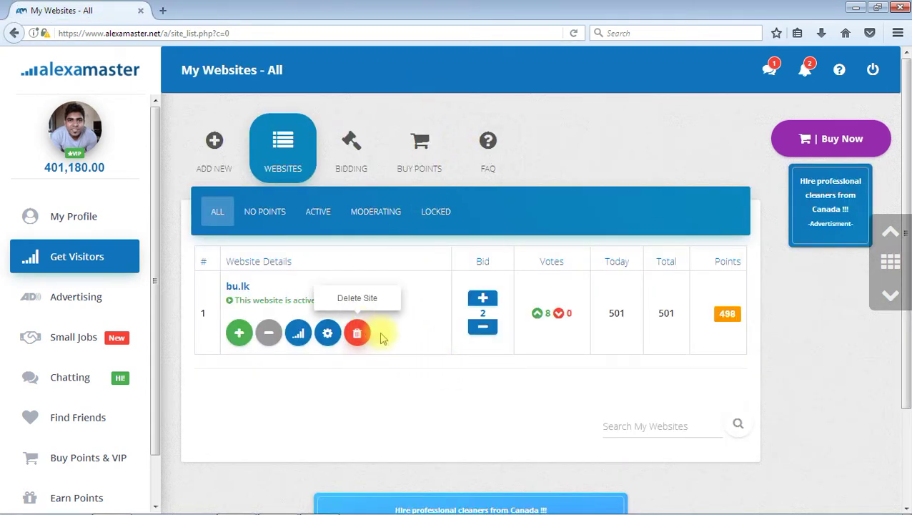
- Open the website settings of bu.lk, try 10000 and 5000 visits per day, and set the value back to 0
click(328, 335)
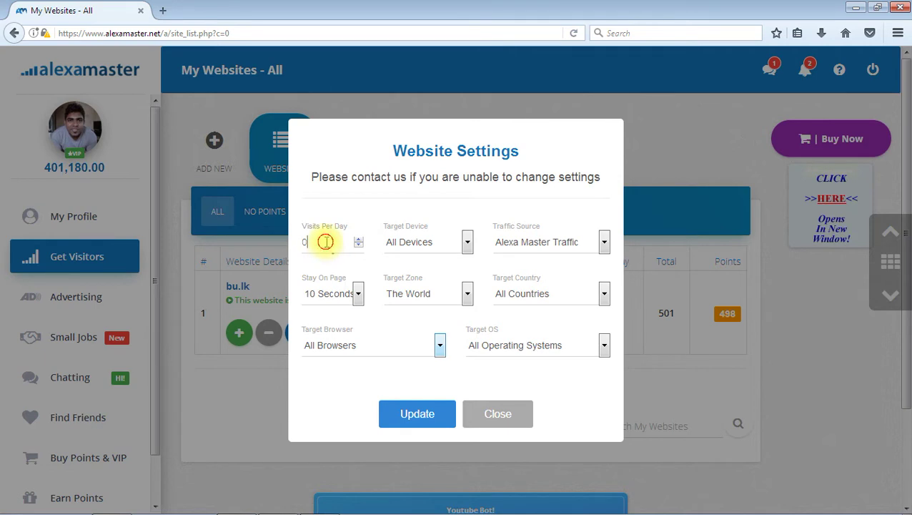
double_click(320, 244)
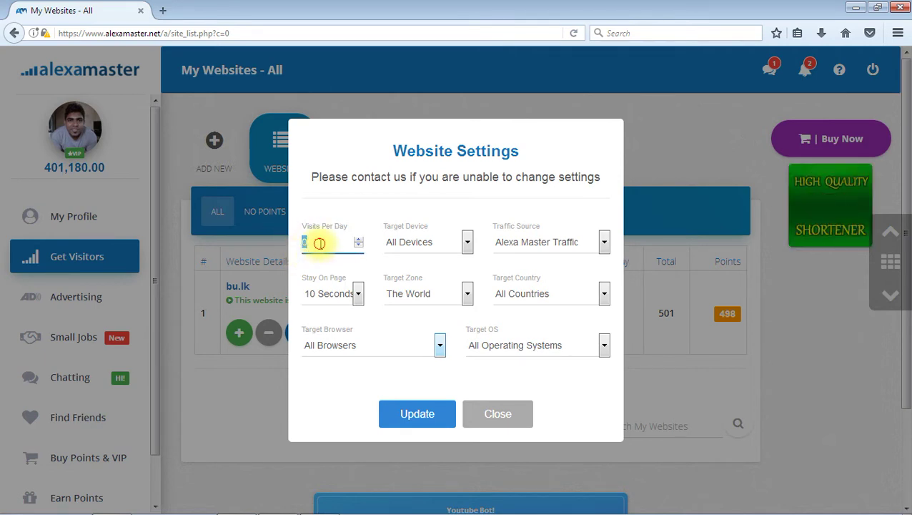
double_click(316, 243)
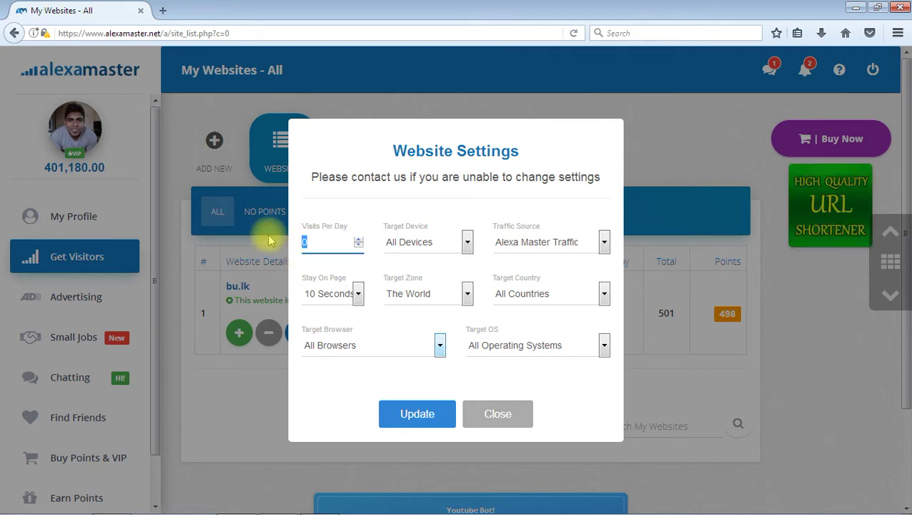
text(10000)
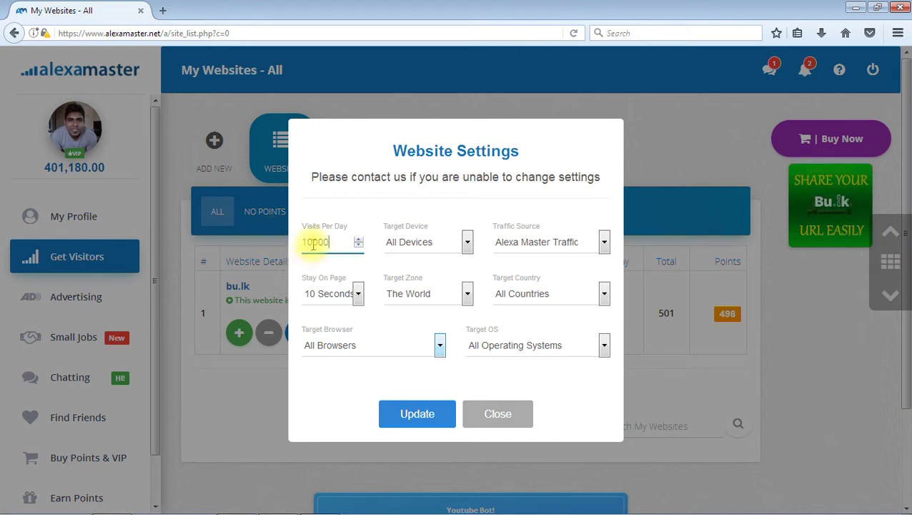
drag(342, 241, 266, 243)
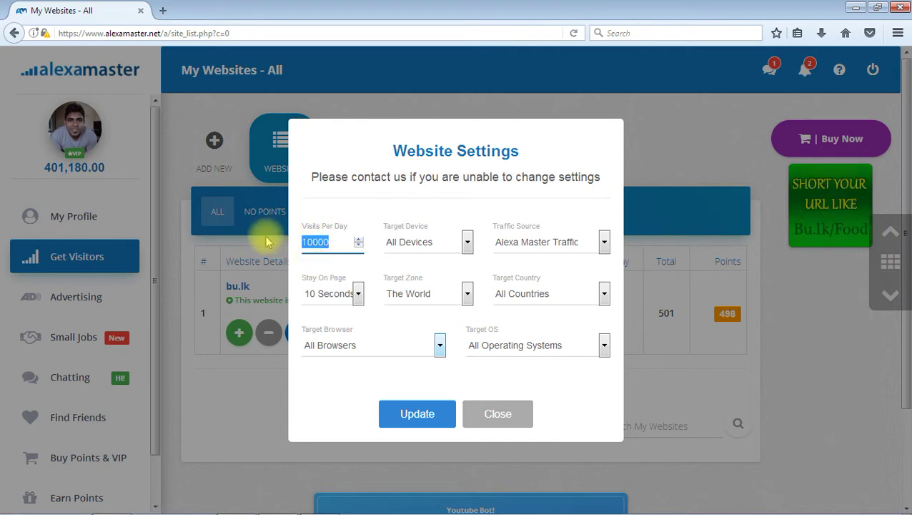
text(5000)
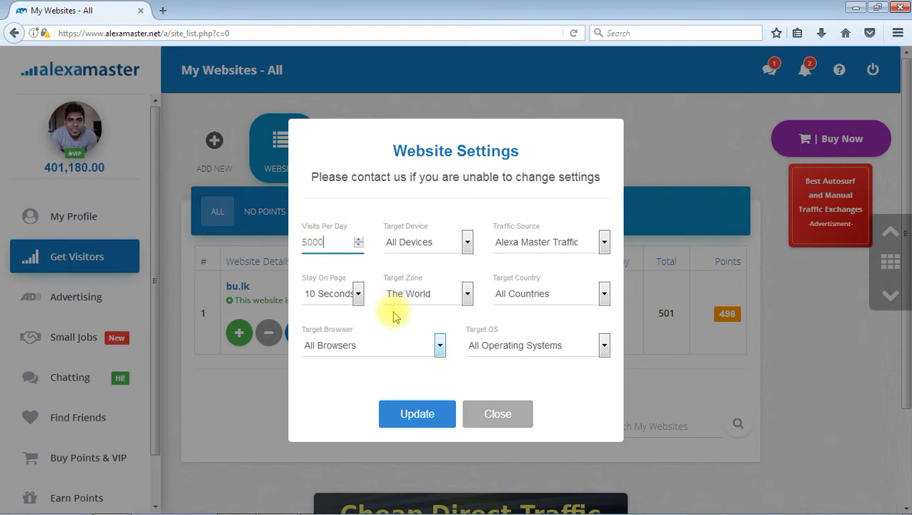
drag(333, 241, 245, 234)
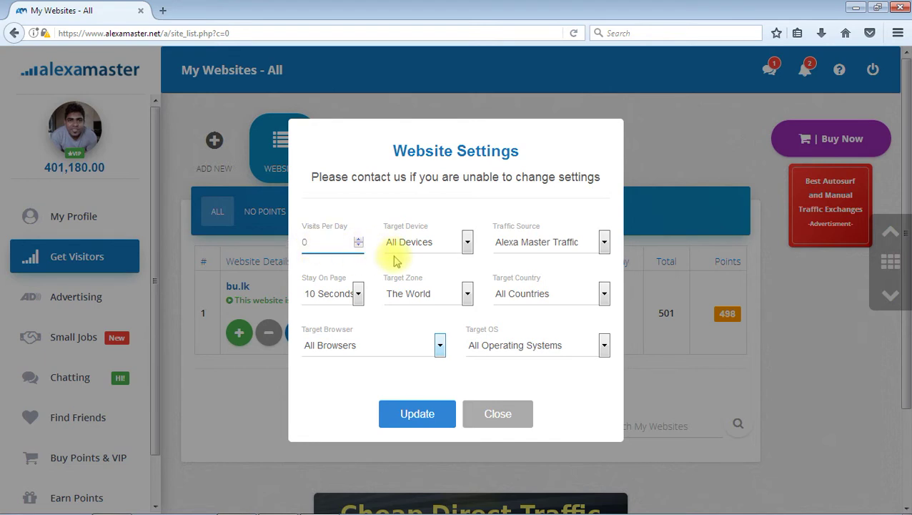
- Try Mobile Devices as the target device for bu.lk, and set it back to All Devices
click(450, 243)
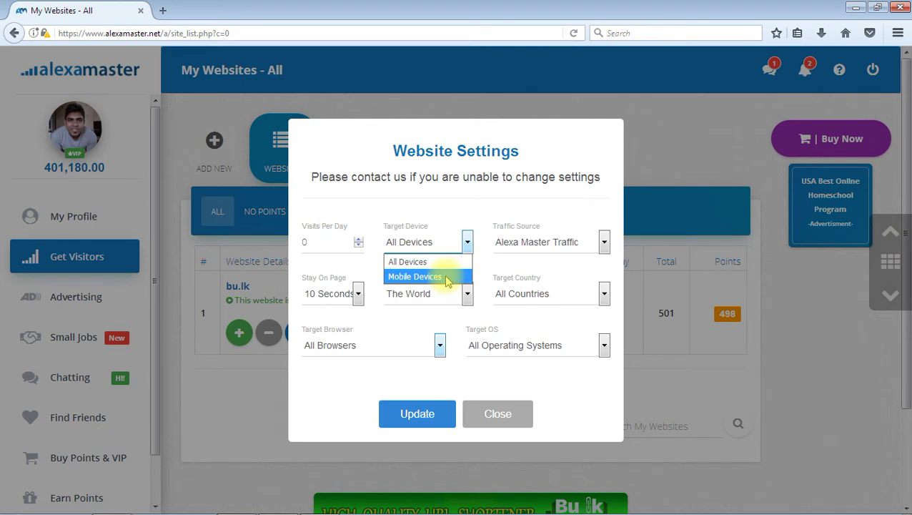
click(448, 277)
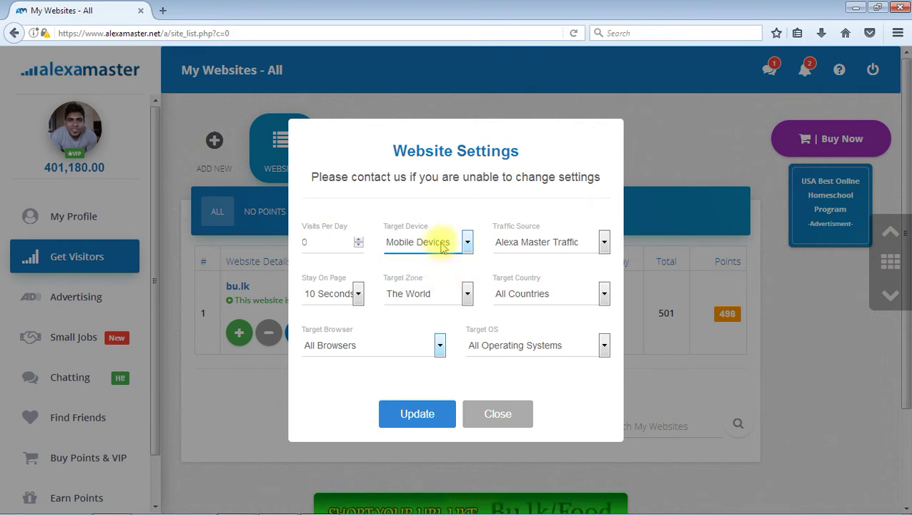
click(443, 243)
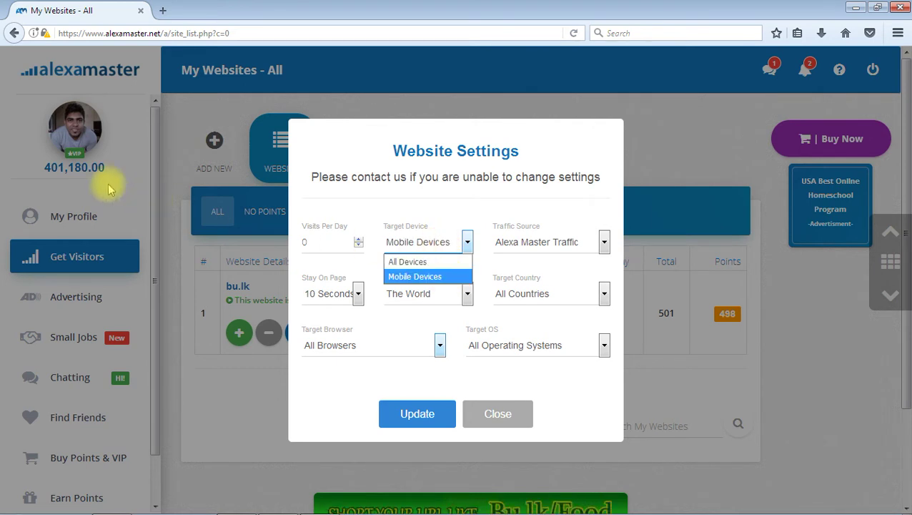
click(431, 276)
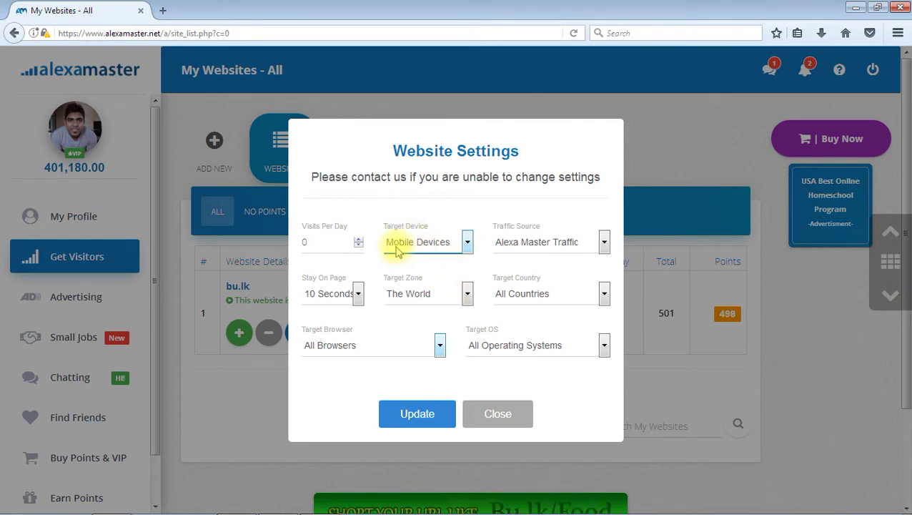
click(458, 246)
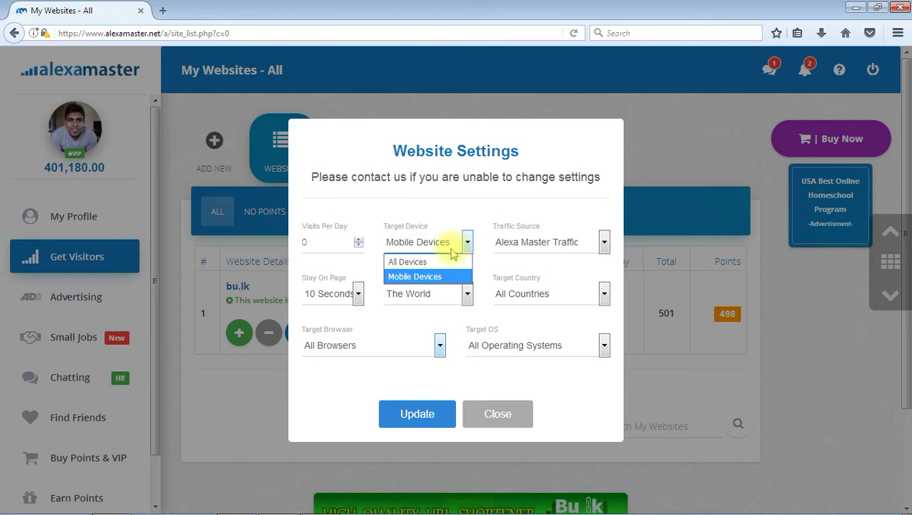
click(439, 262)
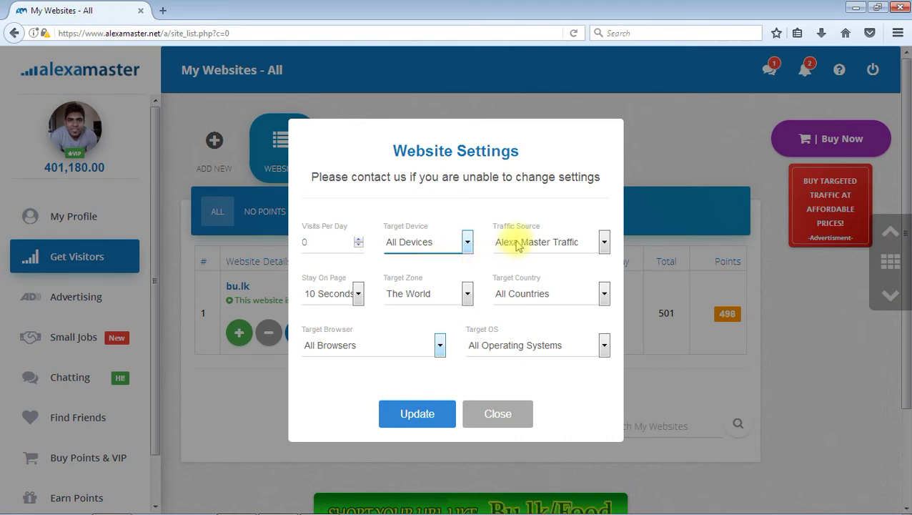
- Review the traffic source options for bu.lk and set the source to Direct Traffic (No Referrer)
click(577, 246)
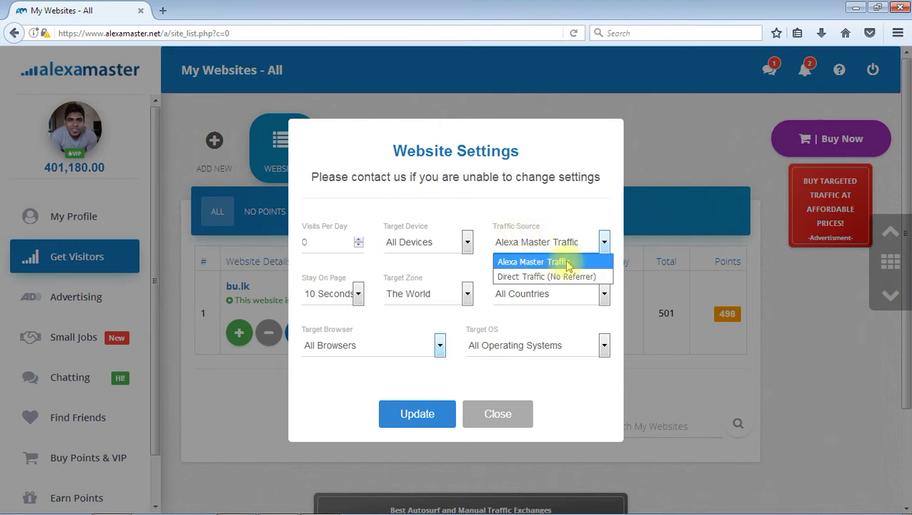
click(533, 279)
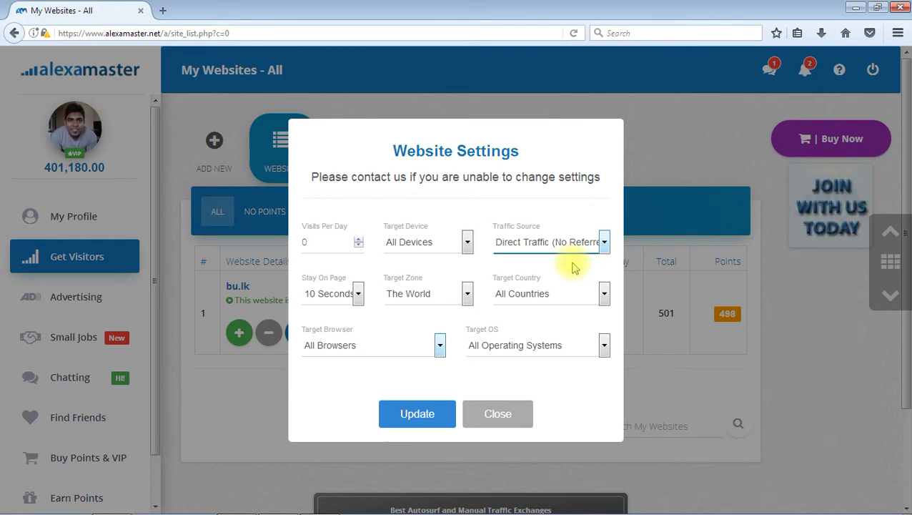
click(584, 241)
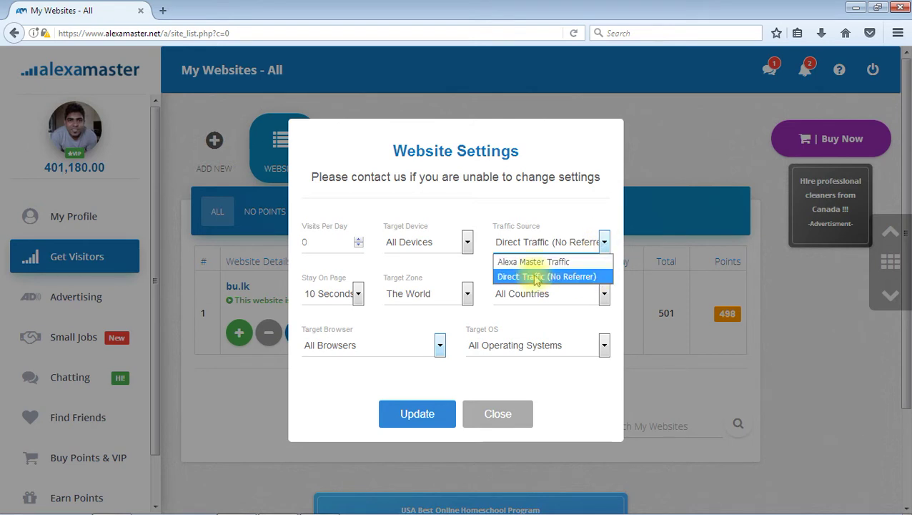
click(605, 241)
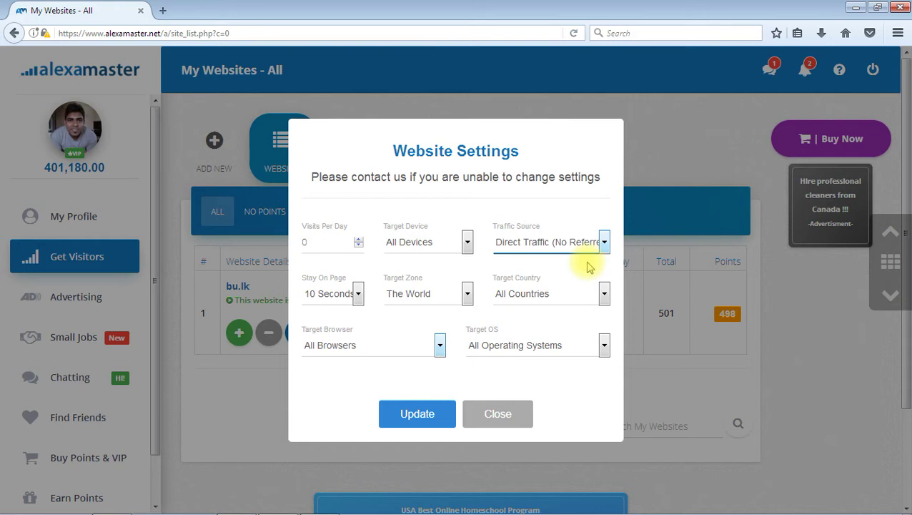
click(586, 242)
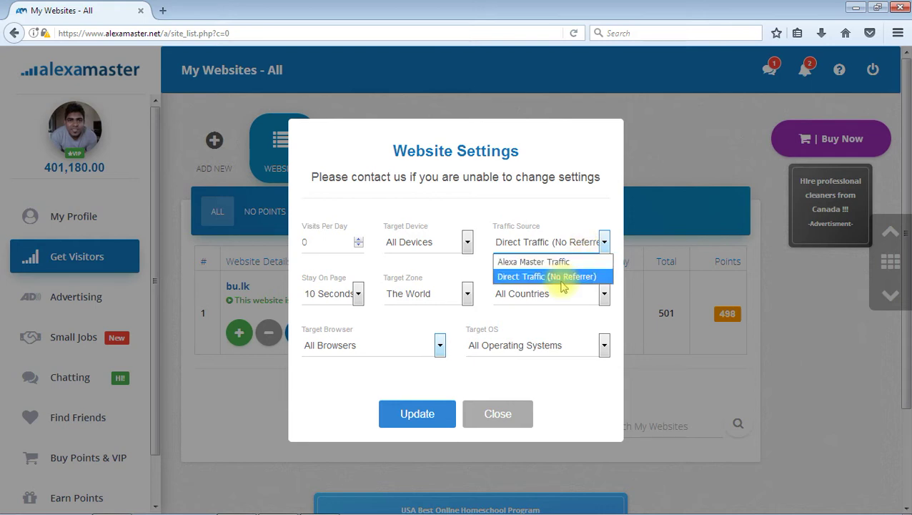
click(602, 241)
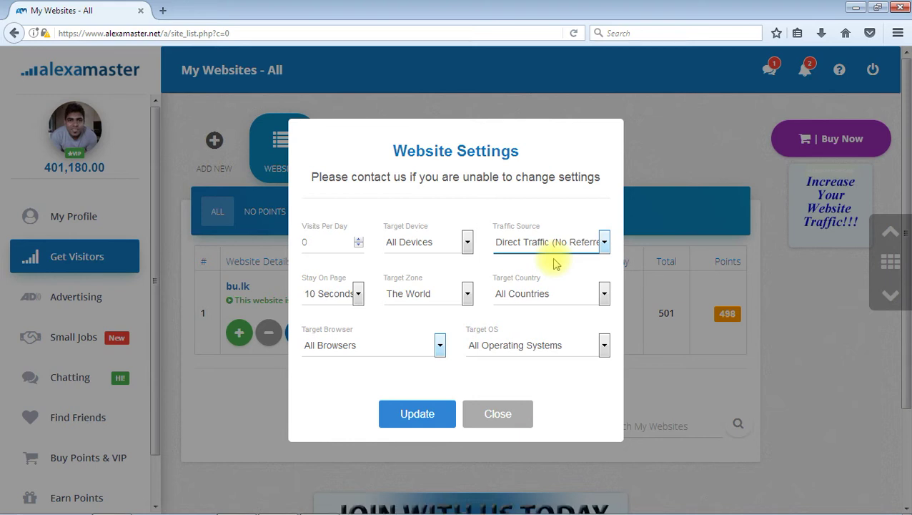
click(582, 250)
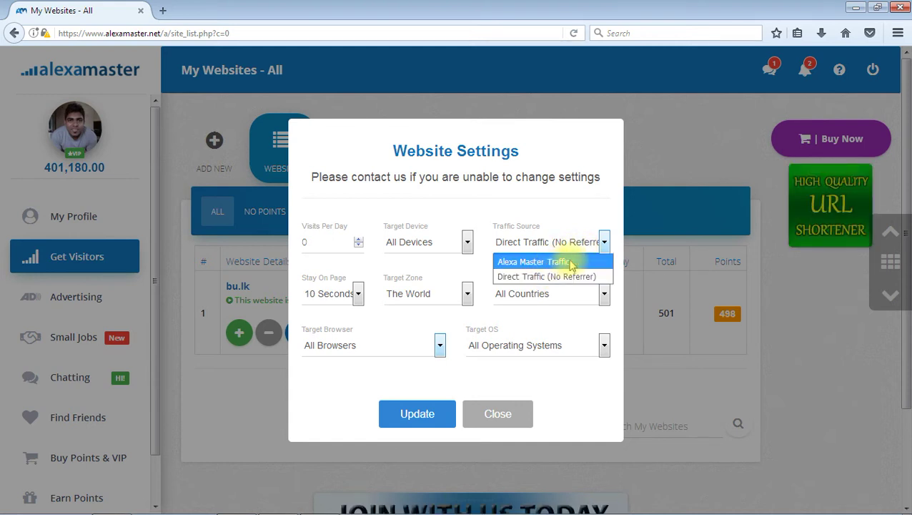
click(602, 244)
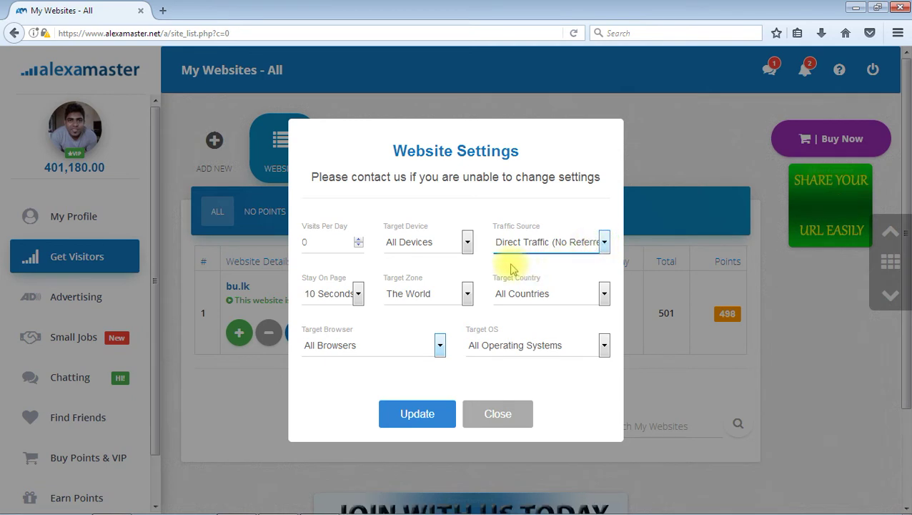
click(532, 241)
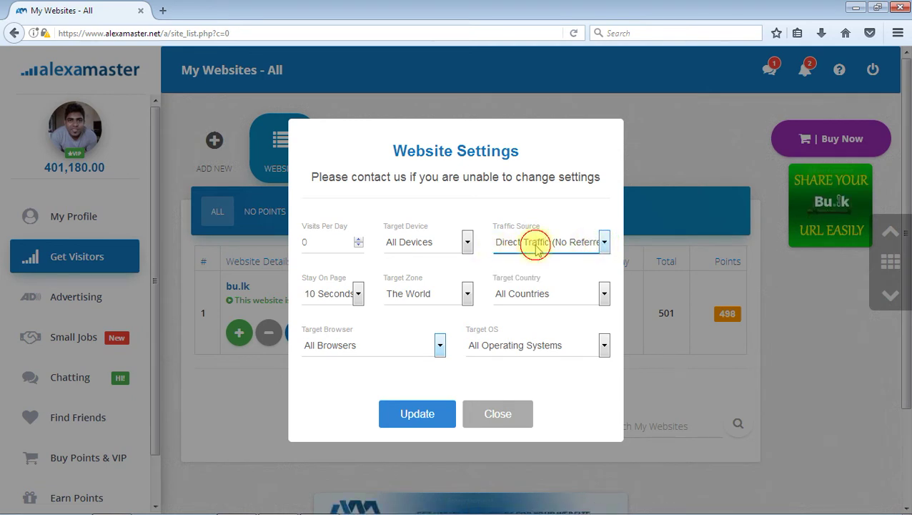
click(536, 244)
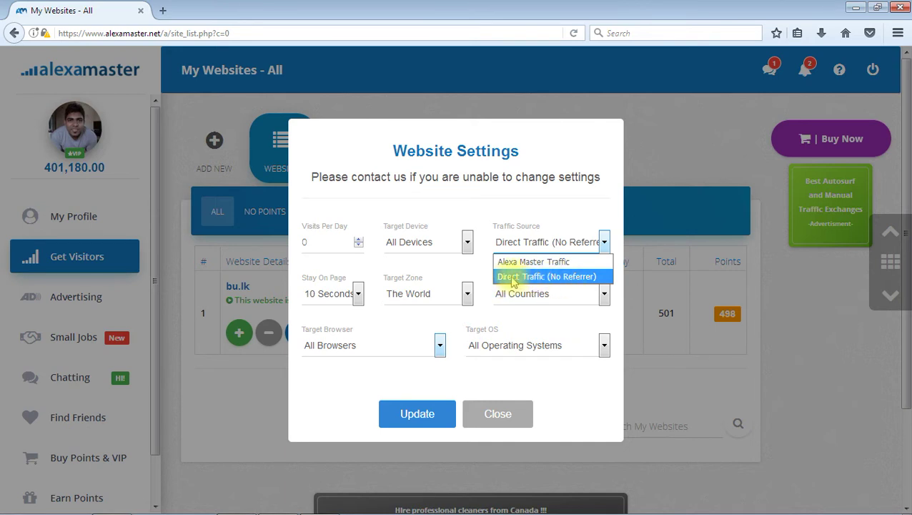
click(522, 276)
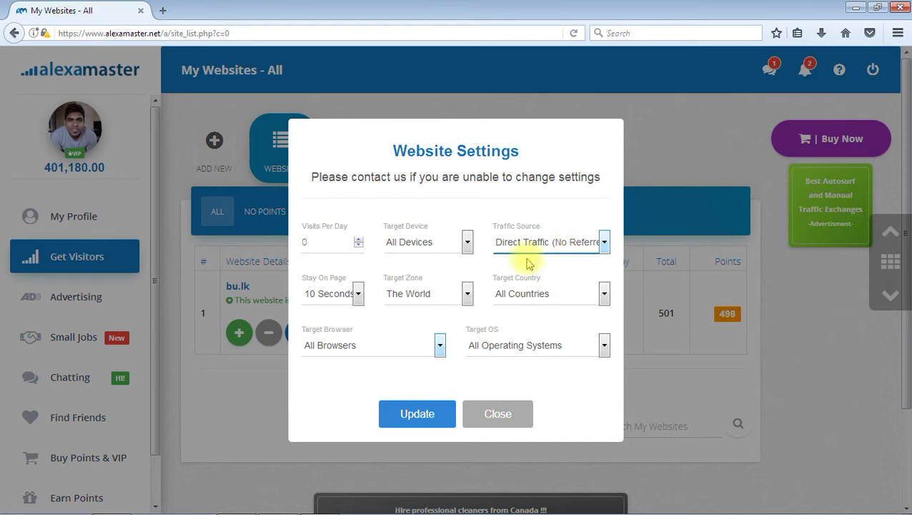
- Look through the available stay-on-page durations for bu.lk and set the duration to 30 Seconds
click(339, 299)
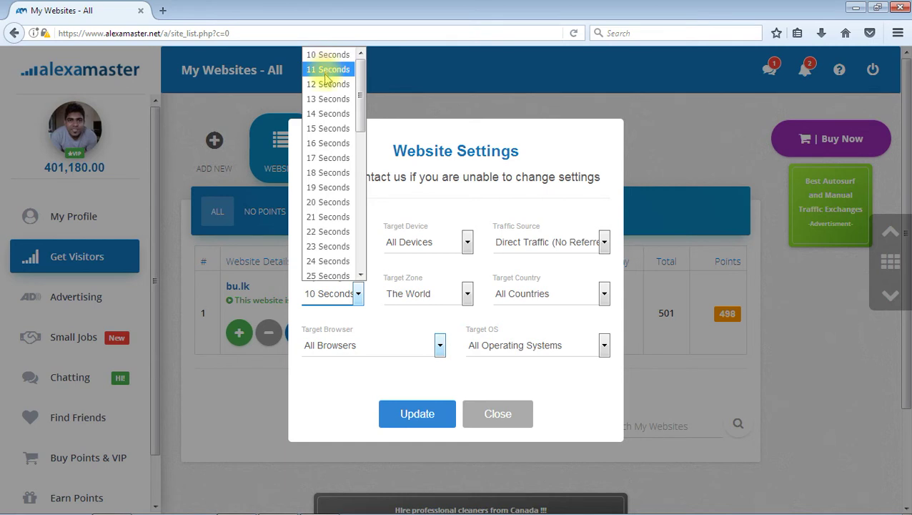
scroll(327, 121, down, 8)
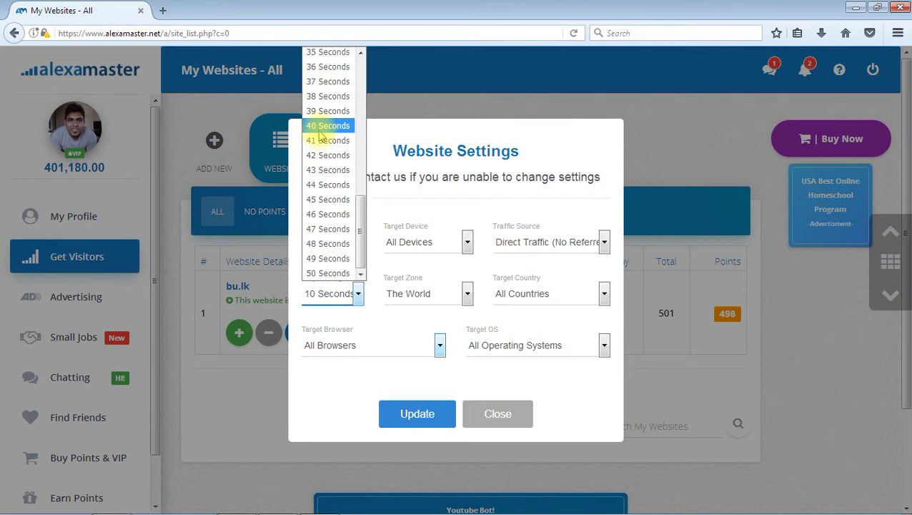
scroll(327, 197, up, 4)
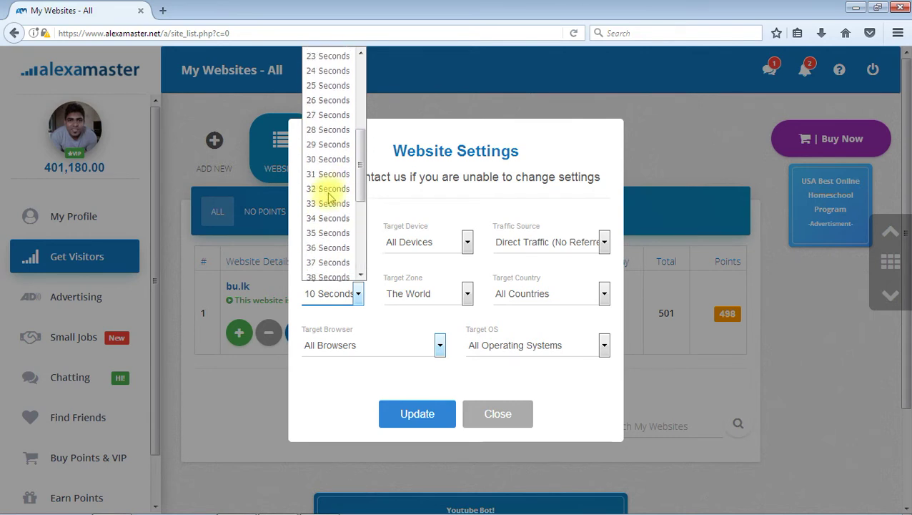
click(328, 159)
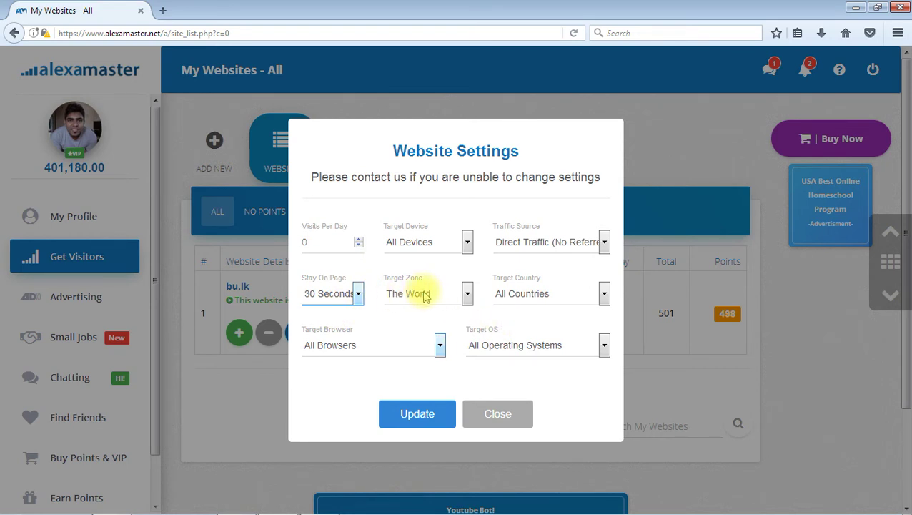
- Set the target zone of bu.lk to Europe
click(425, 295)
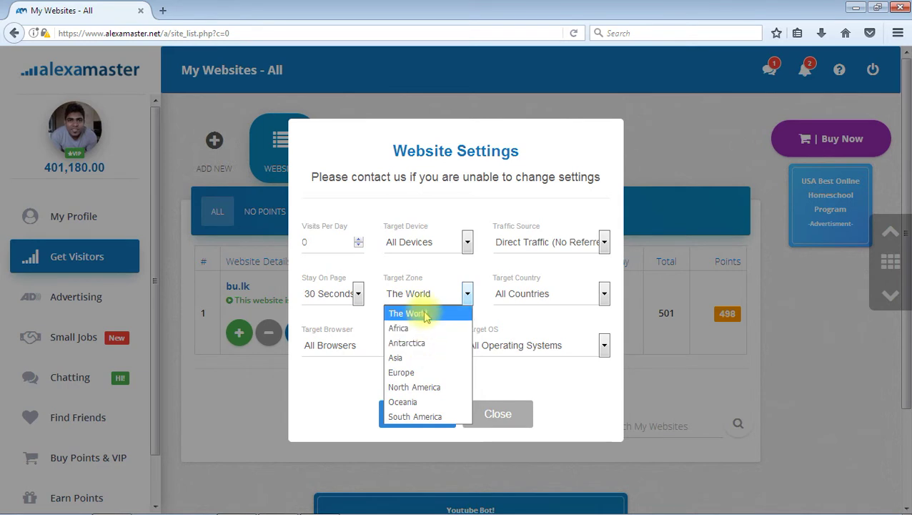
click(442, 373)
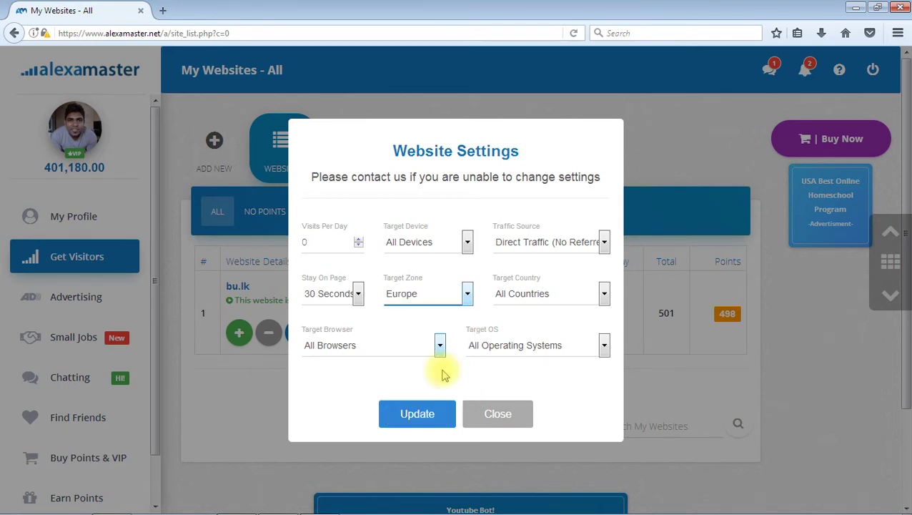
click(441, 294)
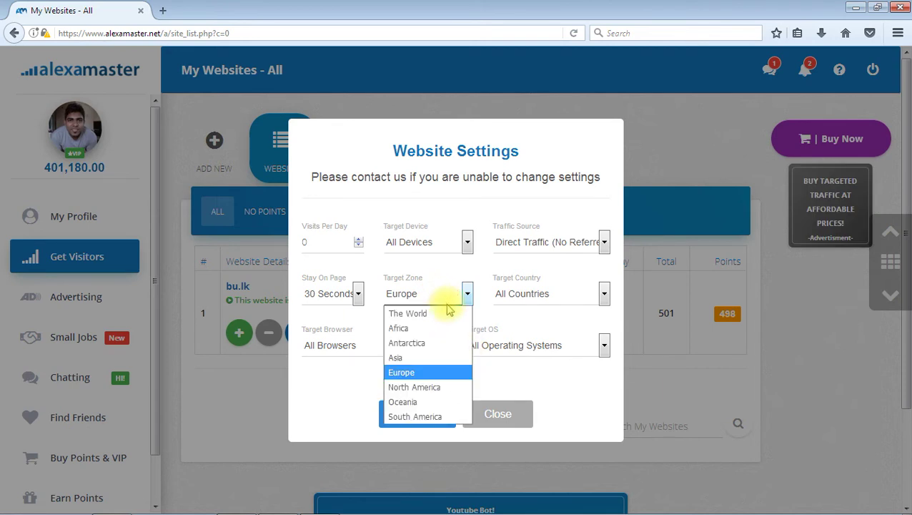
click(419, 373)
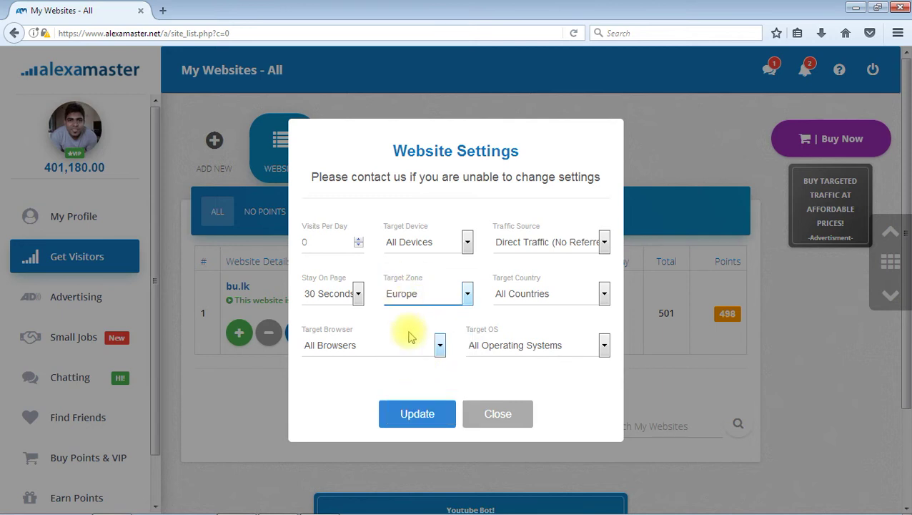
- Find Belgium among the countries and set it as the target country for bu.lk
click(546, 295)
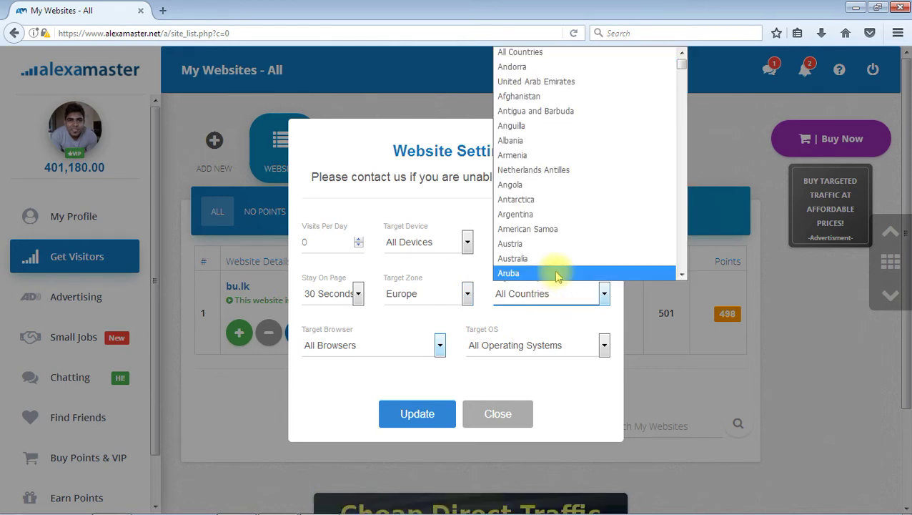
scroll(551, 184, down, 20)
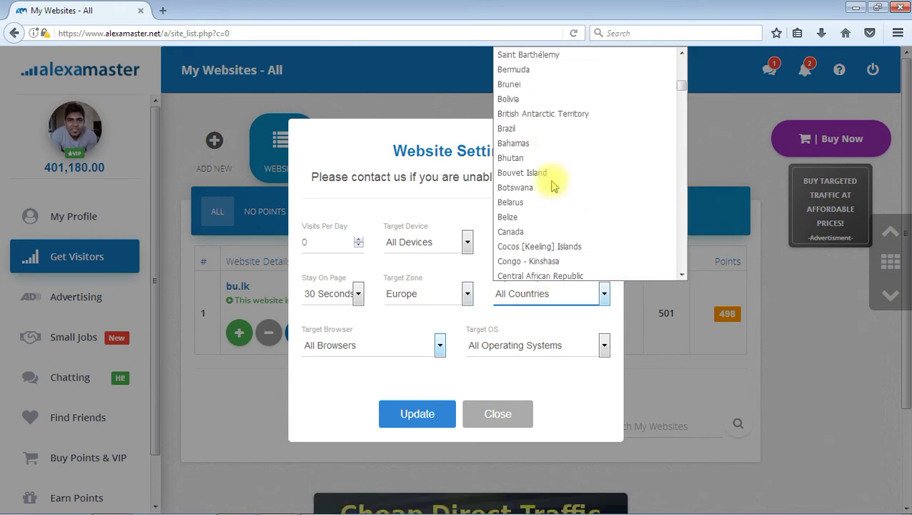
scroll(551, 185, down, 16)
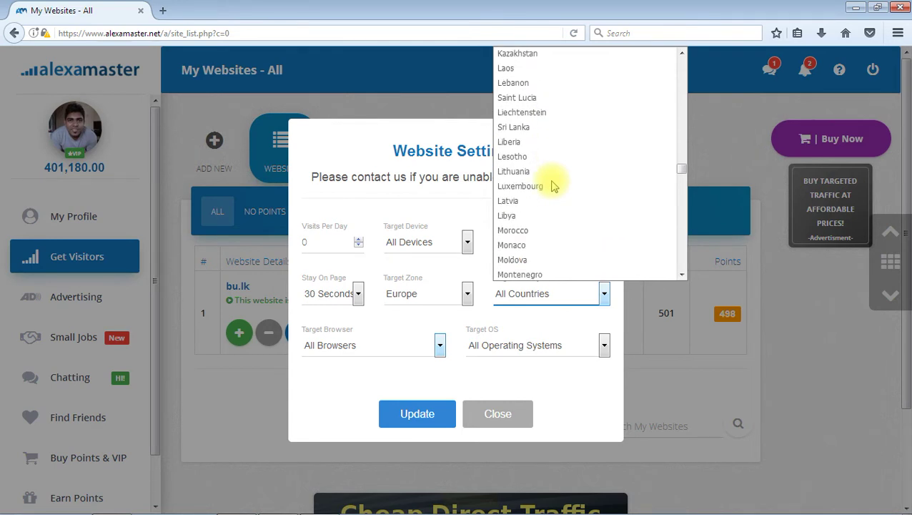
text(be)
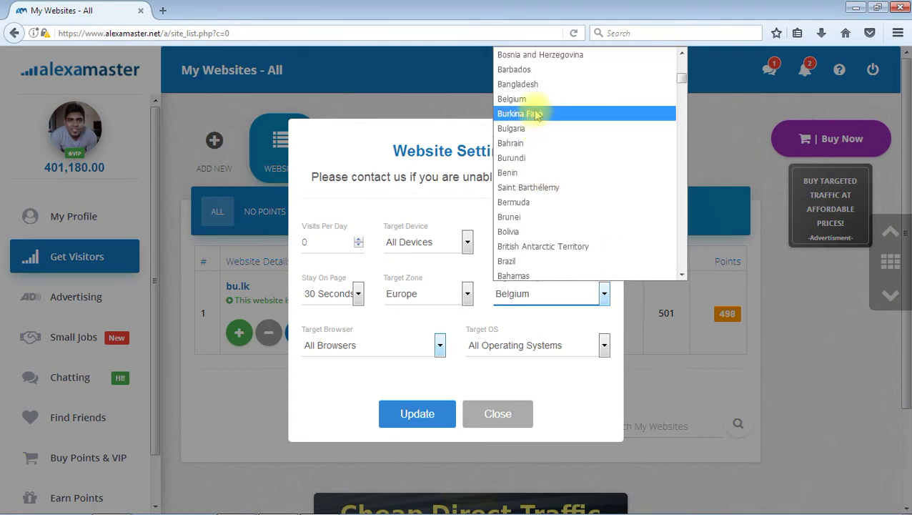
click(530, 98)
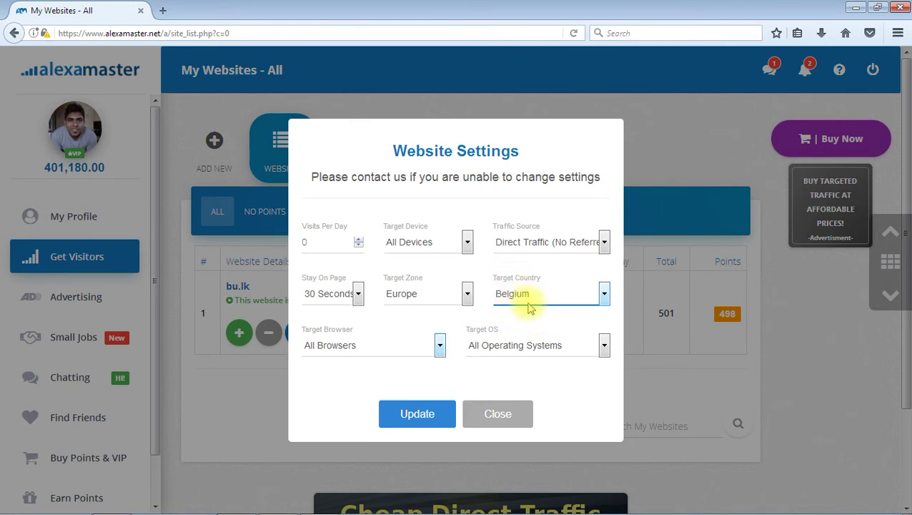
- Set the target browser to Firefox, and review the target OS choices, keeping All Operating Systems
click(384, 349)
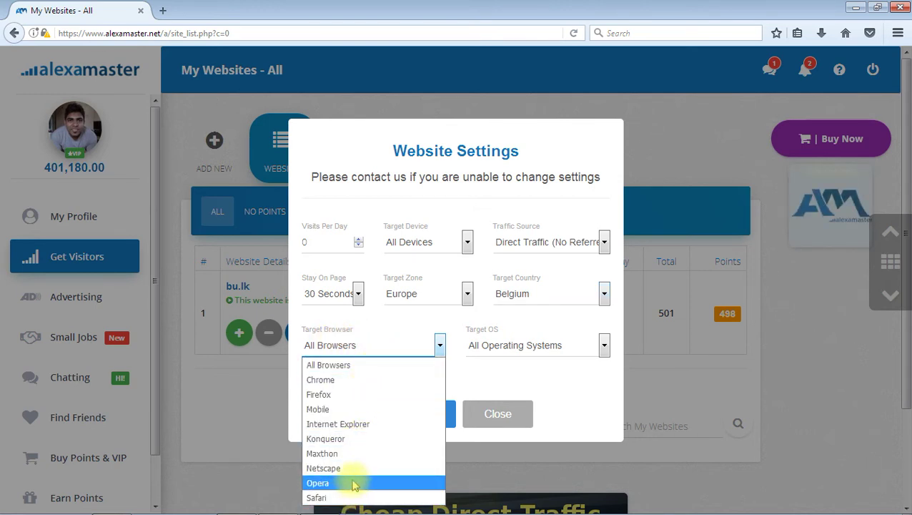
click(376, 394)
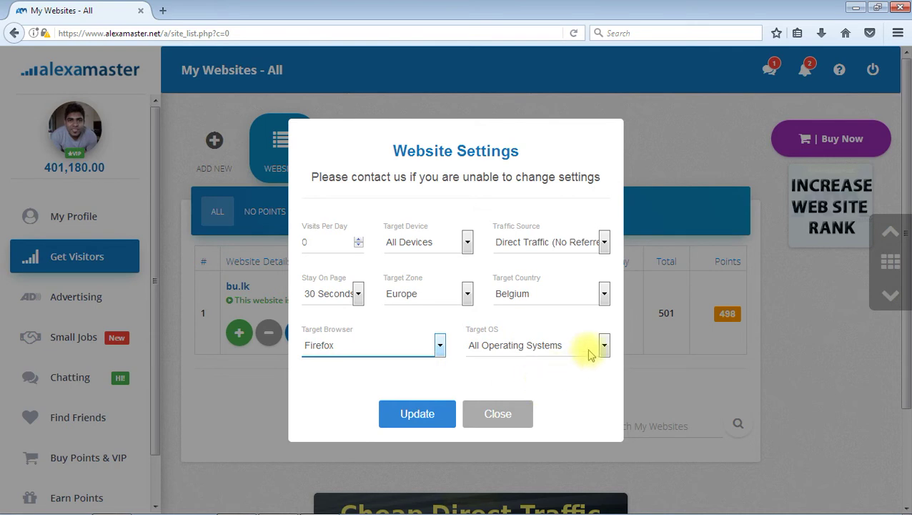
click(545, 346)
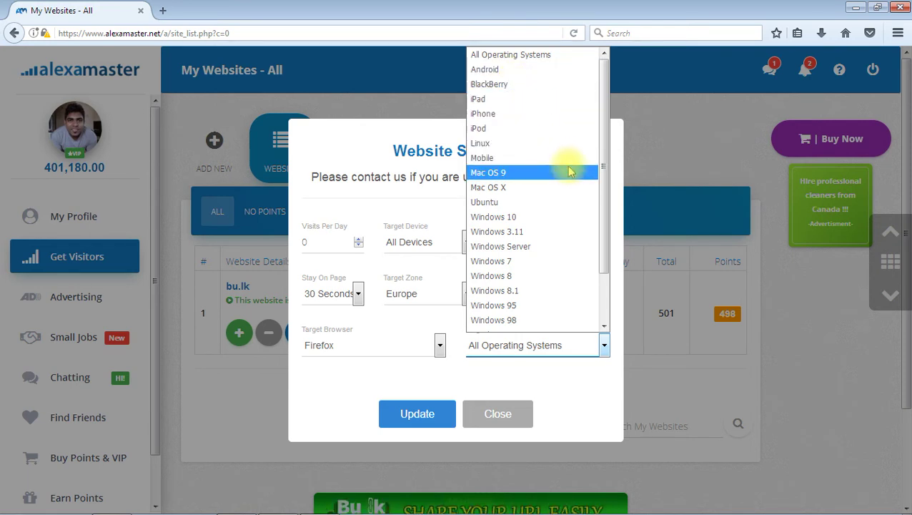
scroll(570, 171, down, 3)
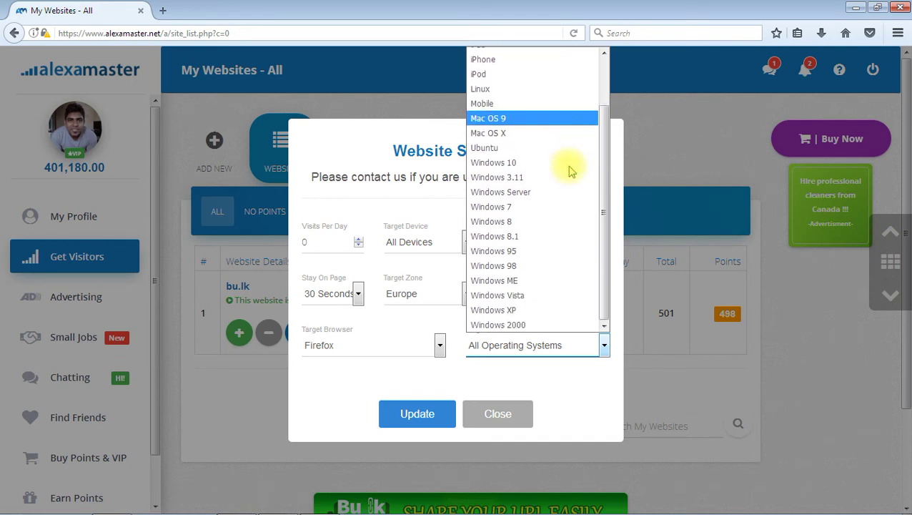
scroll(543, 172, up, 3)
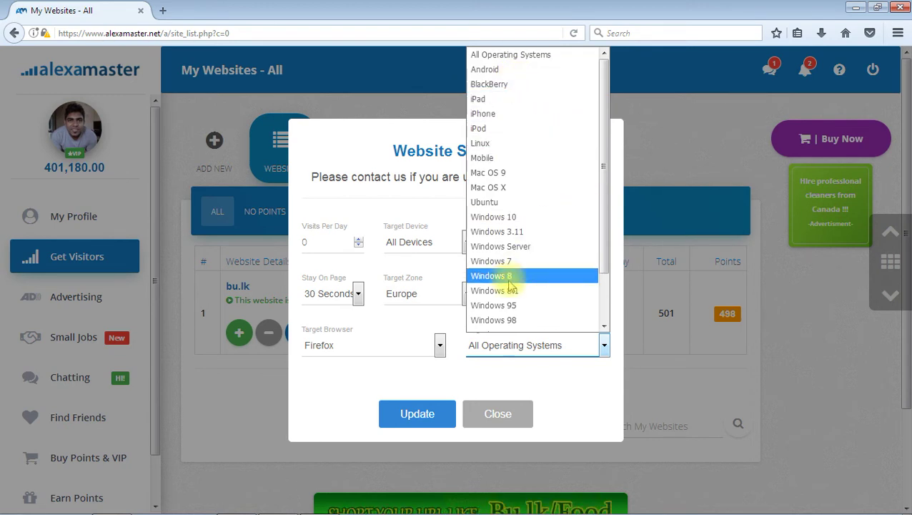
scroll(546, 282, down, 2)
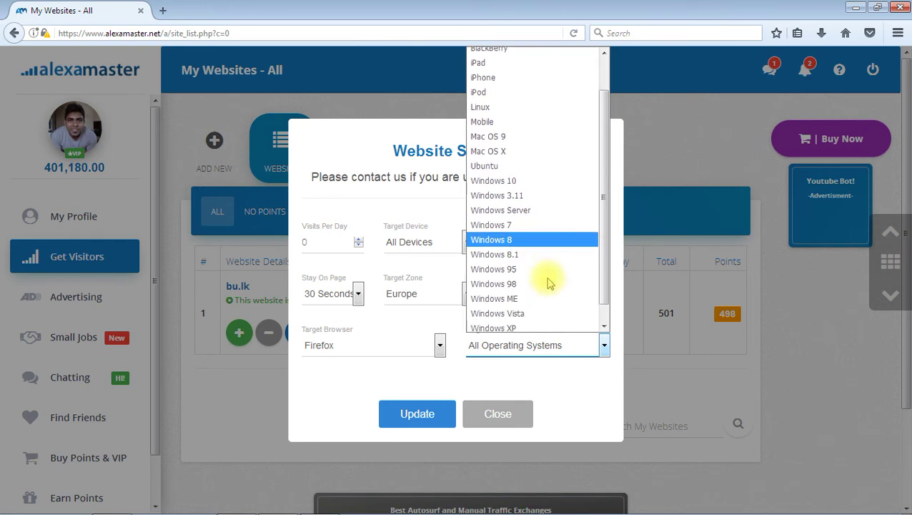
scroll(545, 281, up, 2)
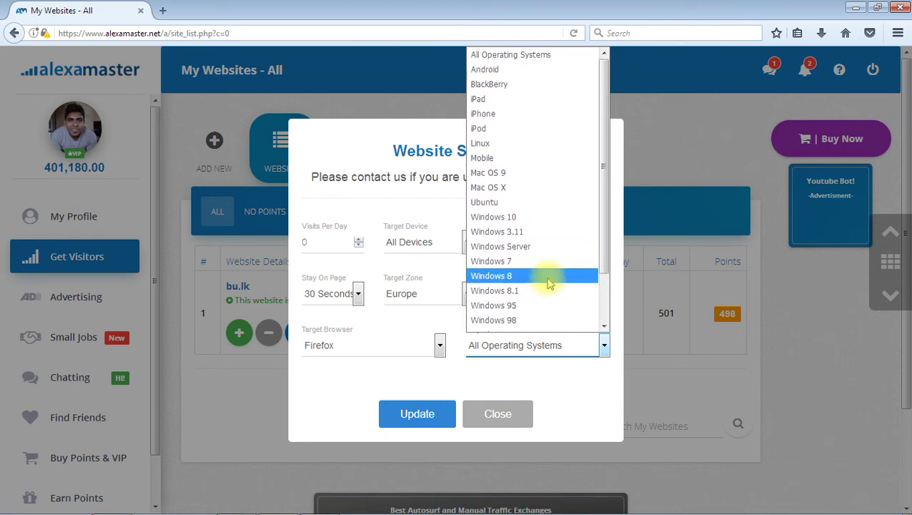
click(535, 56)
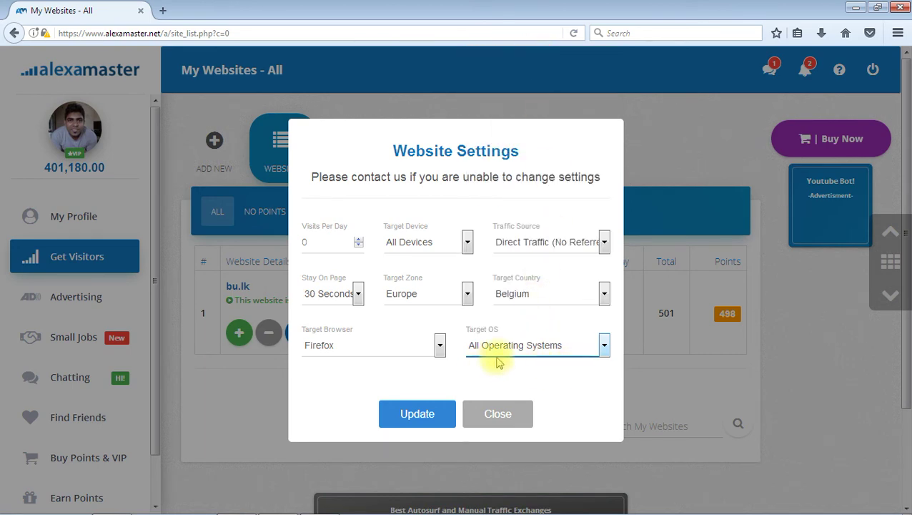
- Save the updated website settings of bu.lk and reopen them to check the saved values
click(417, 415)
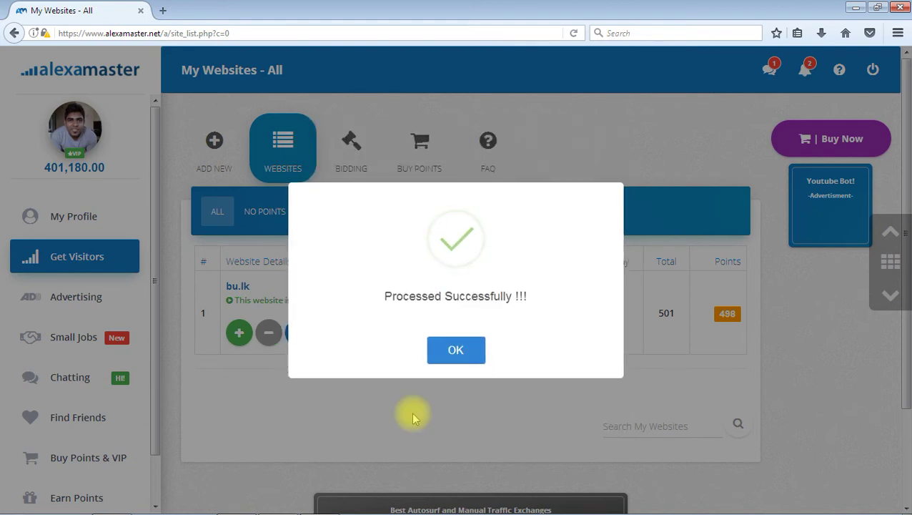
click(447, 355)
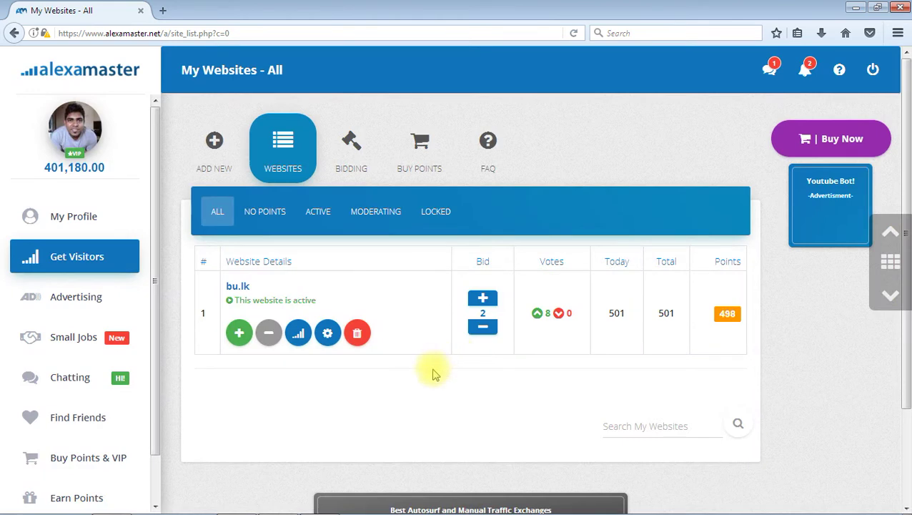
click(327, 332)
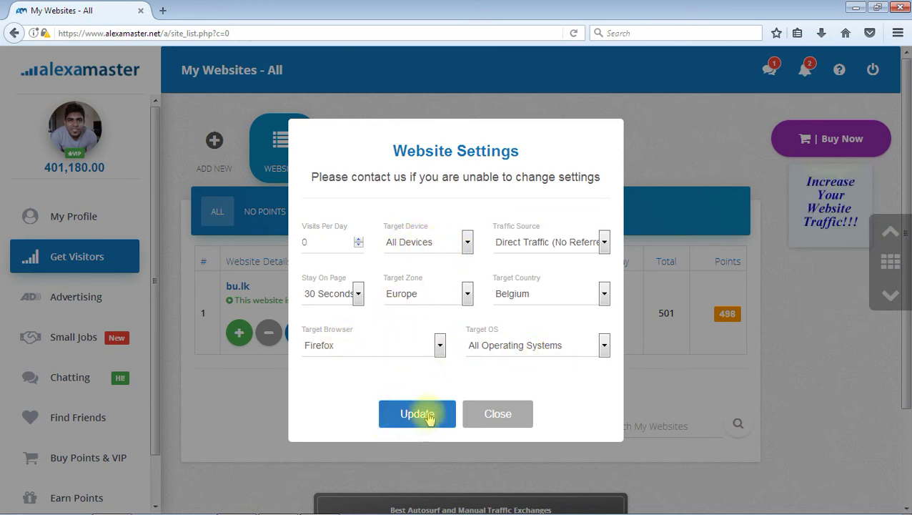
- Close the website settings, try to lower the bid of bu.lk, and raise it to 2
click(489, 415)
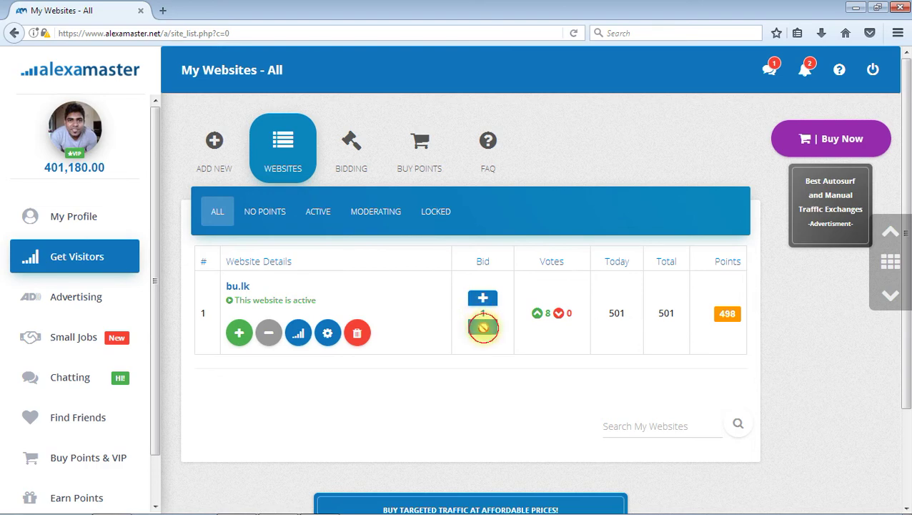
click(483, 327)
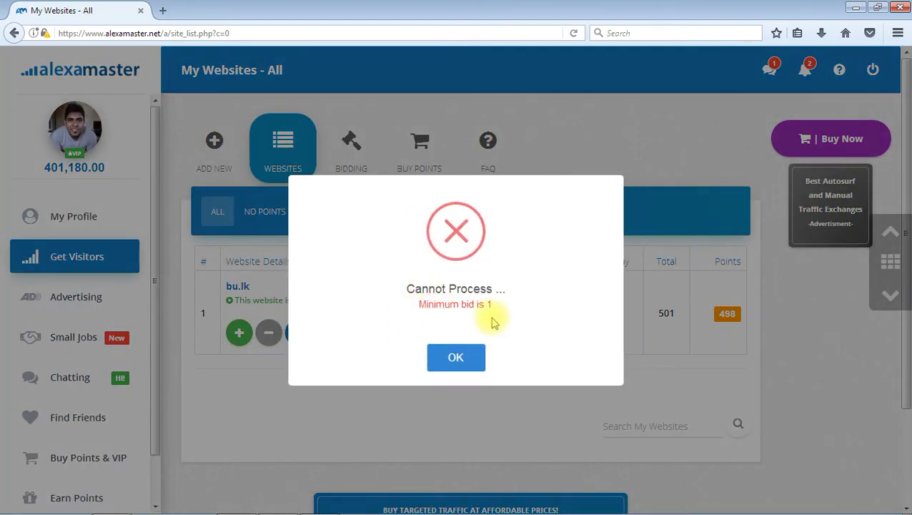
click(456, 357)
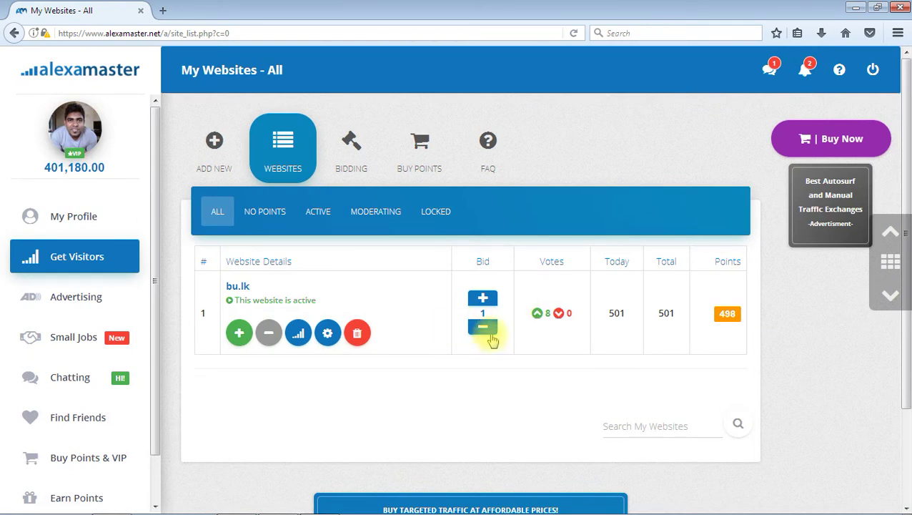
click(484, 299)
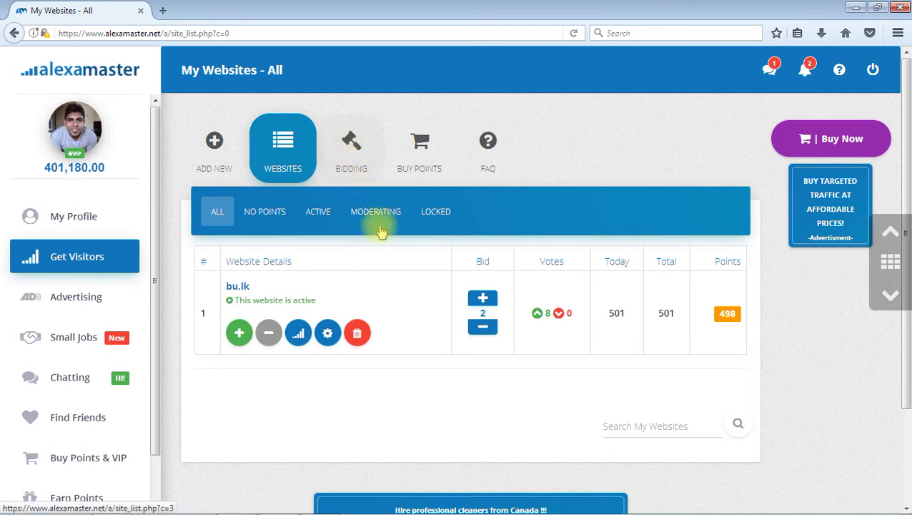
- Open the bidding information and load the websites list in a separate tab, keeping the bidding page in view
click(346, 151)
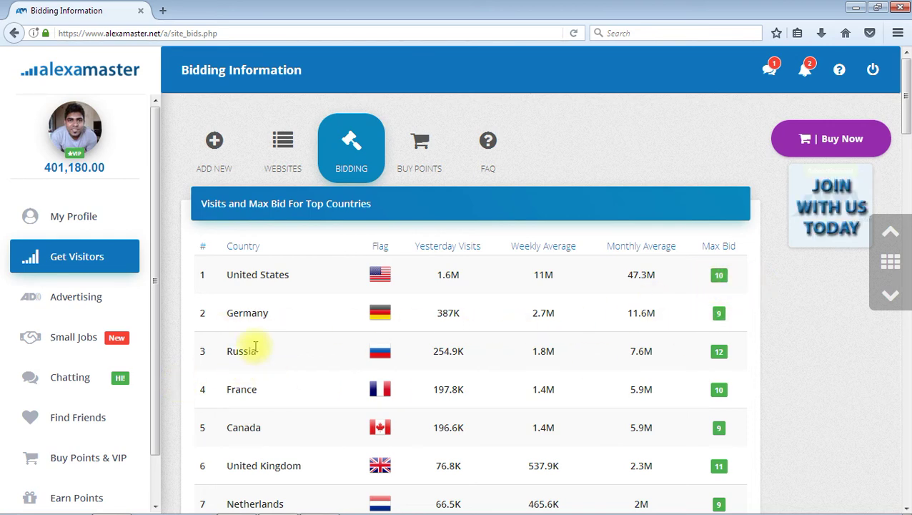
scroll(629, 382, down, 2)
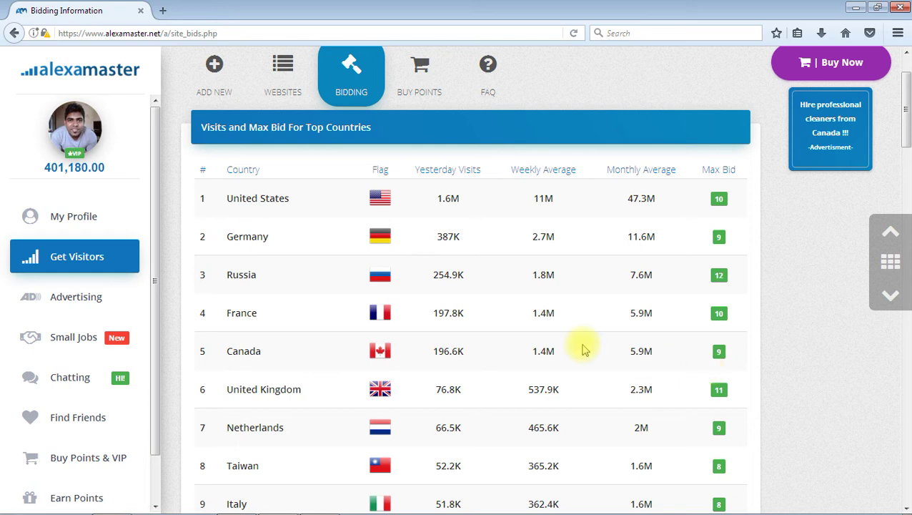
middle_click(273, 97)
scroll(274, 96, down, 2)
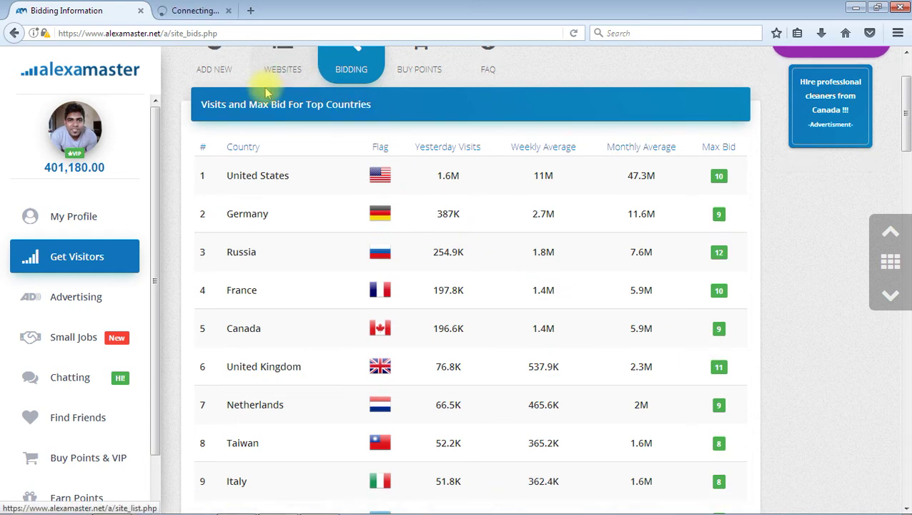
click(214, 12)
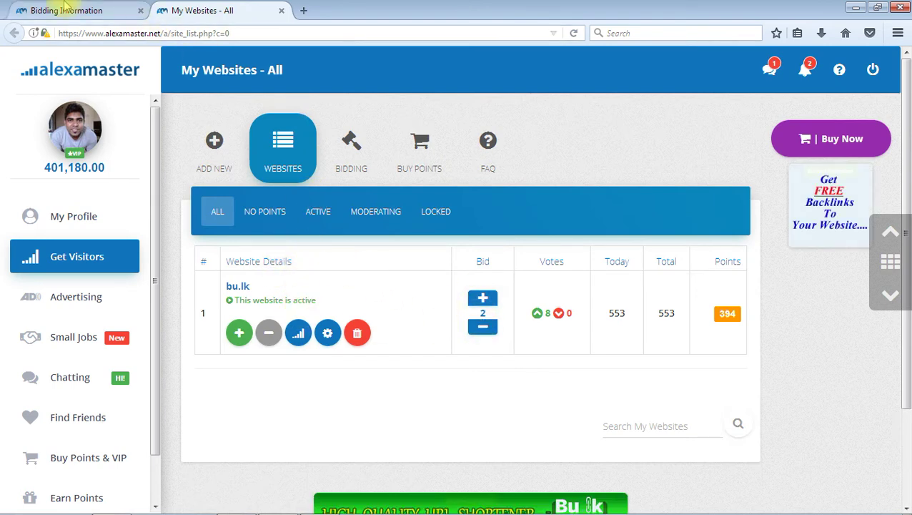
click(63, 9)
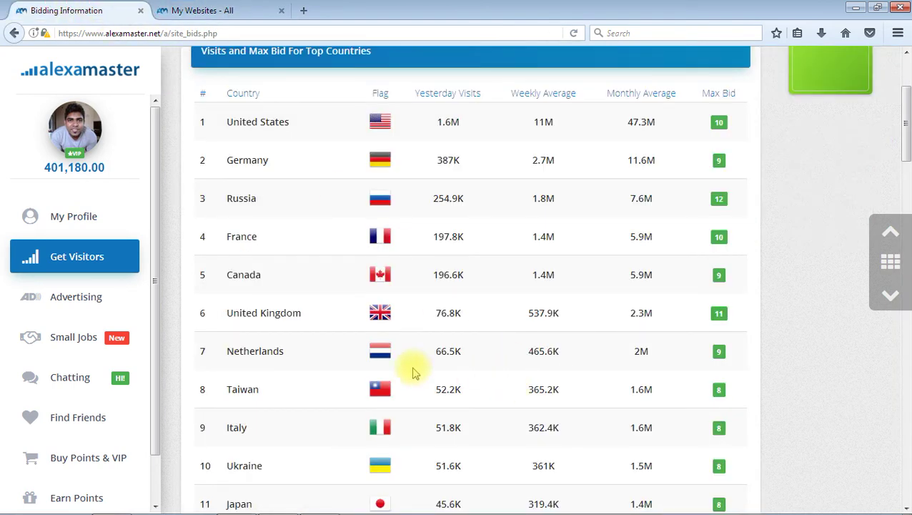
- Browse the bidding table of top countries and search it for "bel" to locate Belgium and check its maximum bid
scroll(413, 369, down, 5)
scroll(413, 371, down, 5)
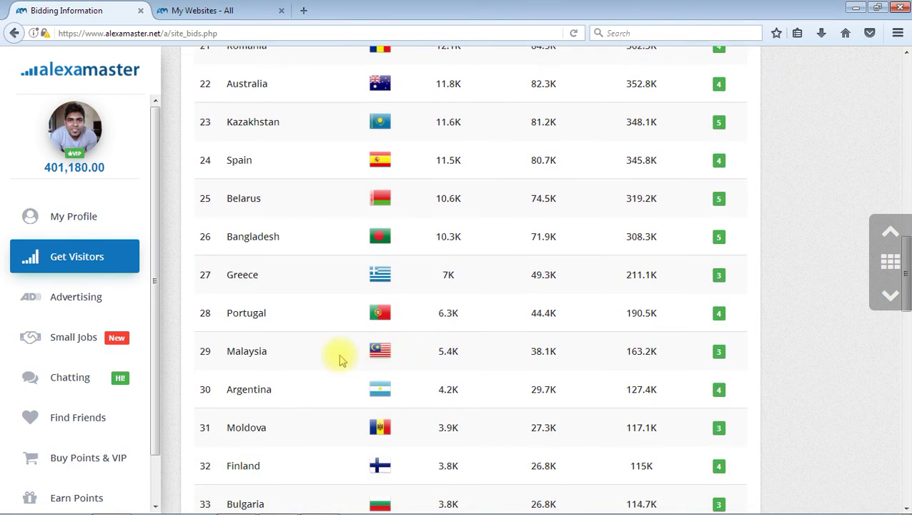
scroll(339, 357, down, 3)
scroll(270, 236, down, 2)
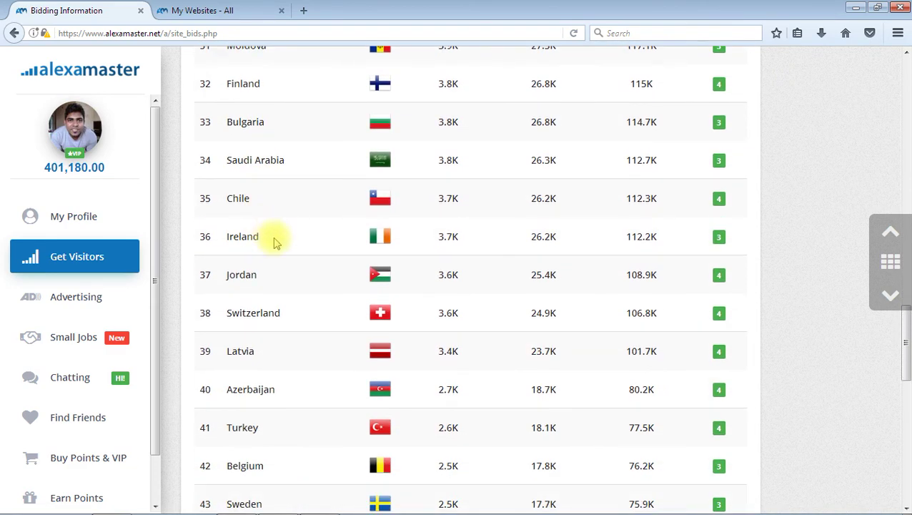
scroll(297, 264, down, 5)
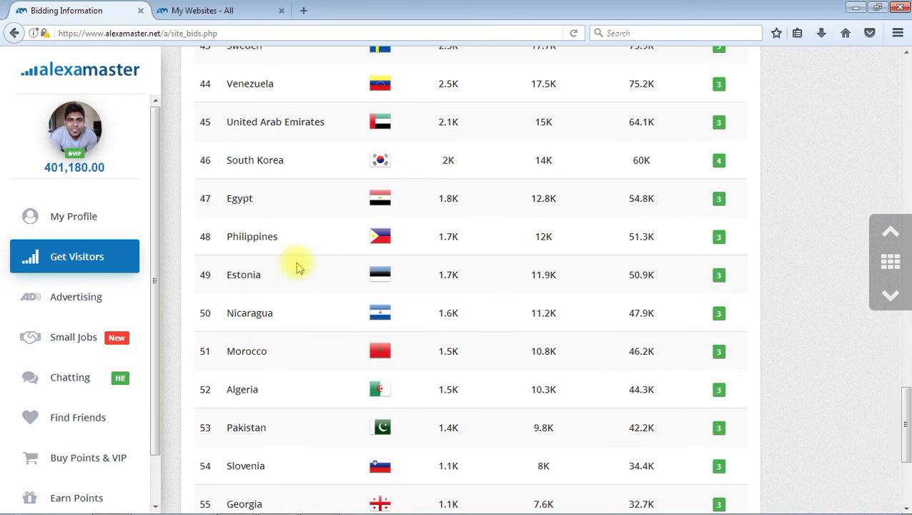
scroll(299, 267, down, 3)
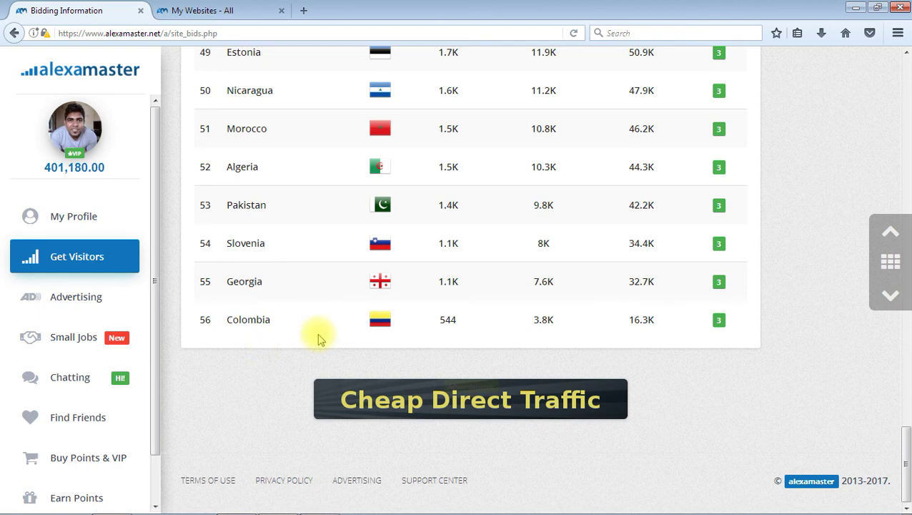
key(ctrl+f)
text(bel)
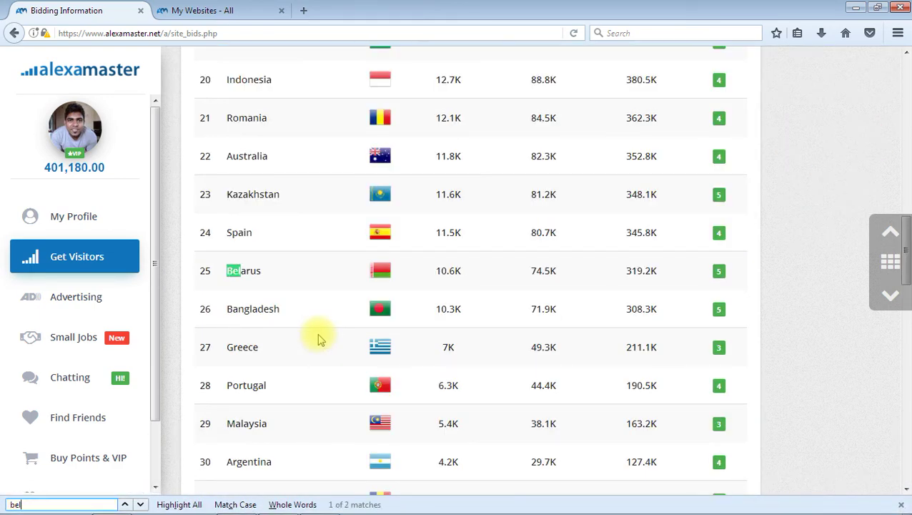
scroll(320, 339, down, 1)
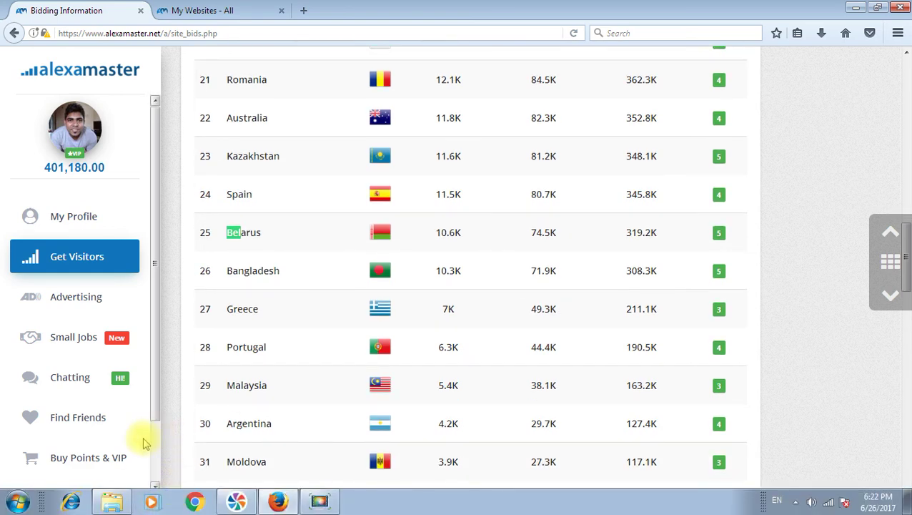
click(141, 504)
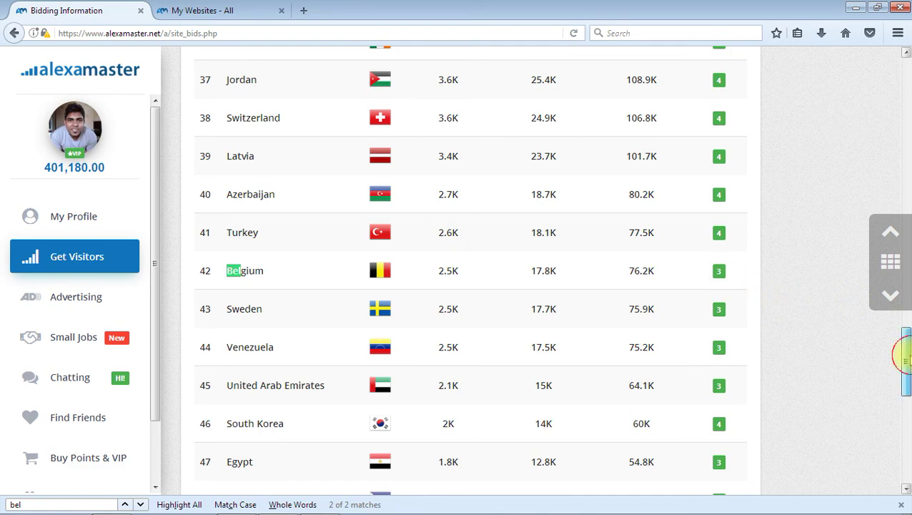
drag(905, 361, 905, 95)
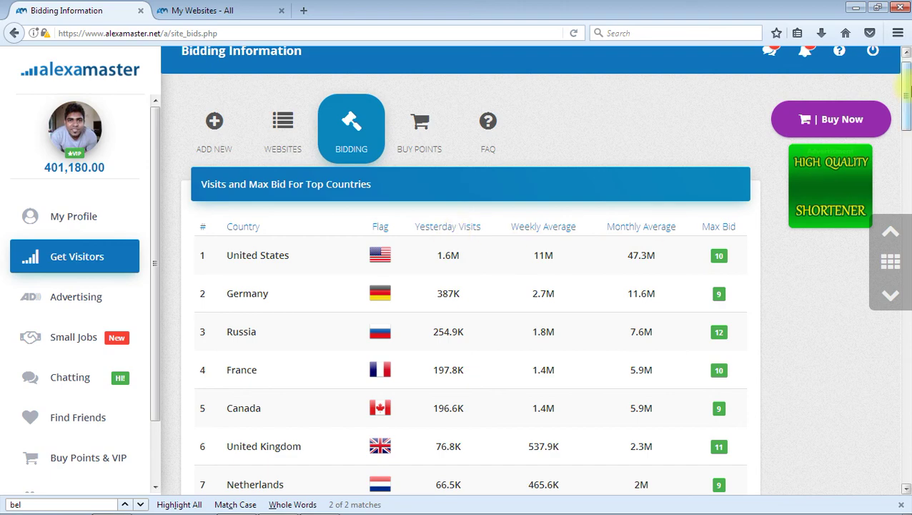
drag(905, 65, 906, 365)
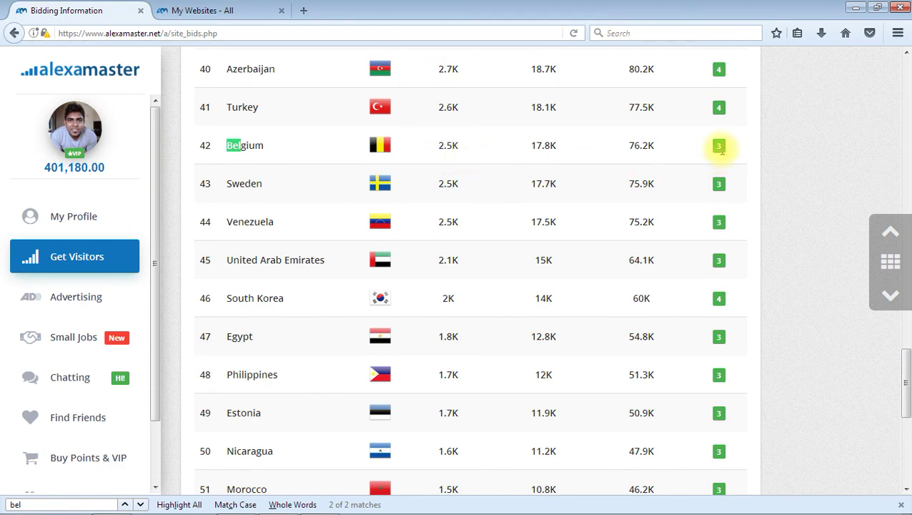
- Go back to the websites list and check the target country in the bu.lk settings, leaving them unchanged
click(209, 8)
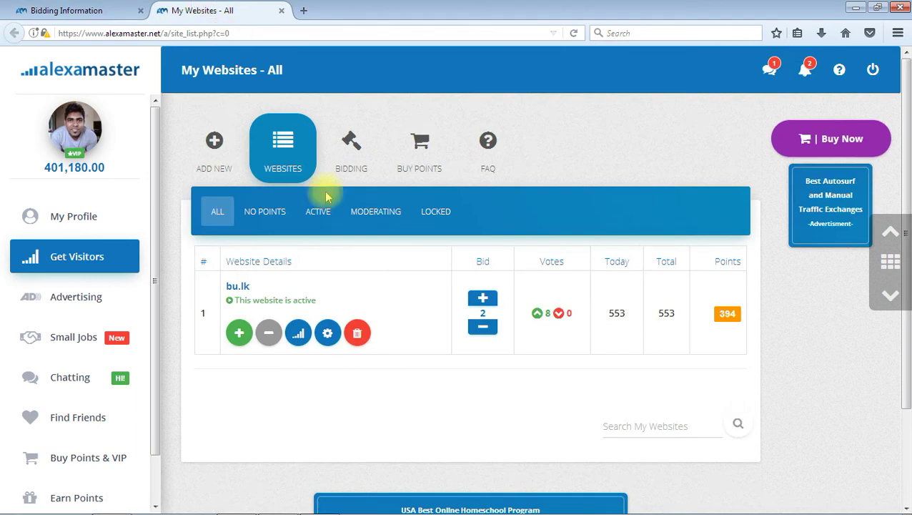
click(328, 333)
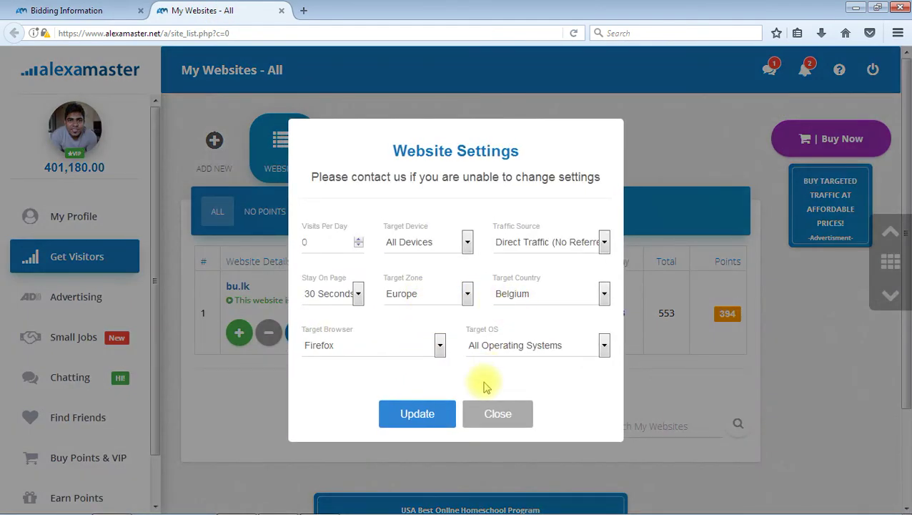
click(495, 416)
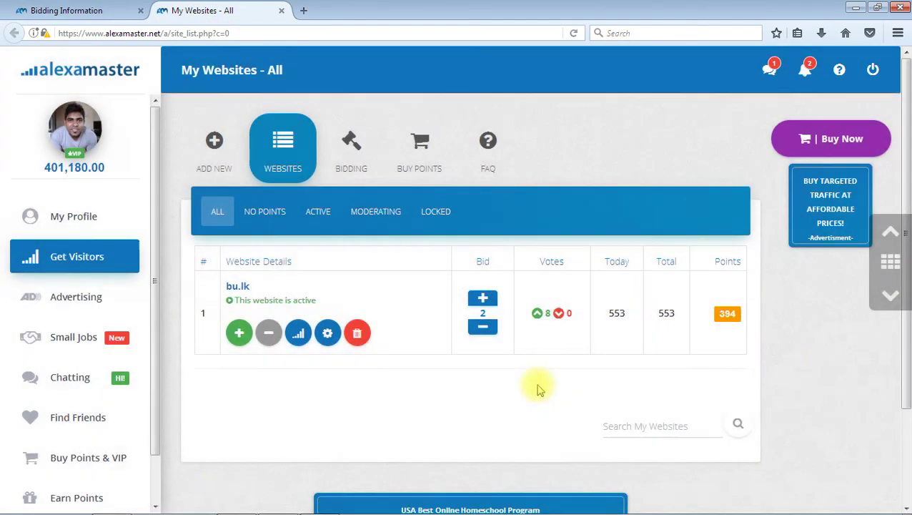
- Raise the bid of bu.lk to 5
click(483, 298)
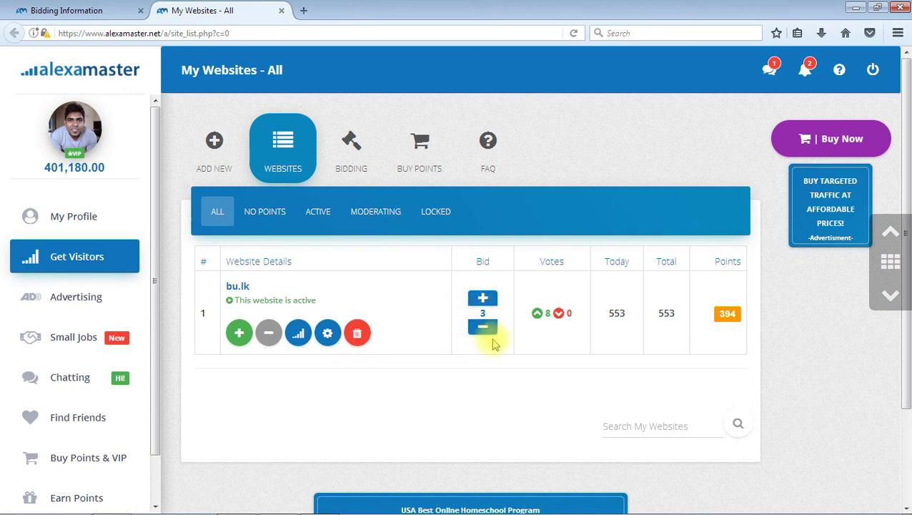
click(489, 303)
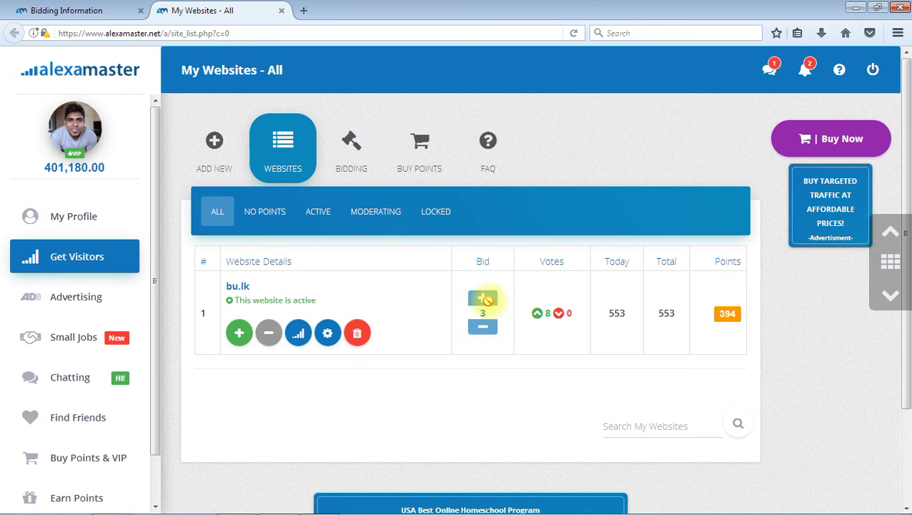
click(485, 298)
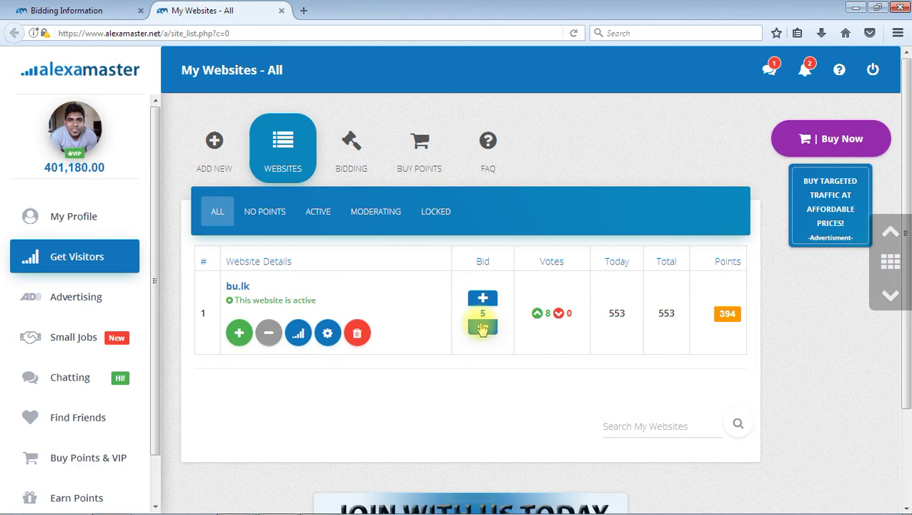
- Review the bu.lk targeting settings again and compare its bid with the maximum bid listed for Belgium
click(328, 333)
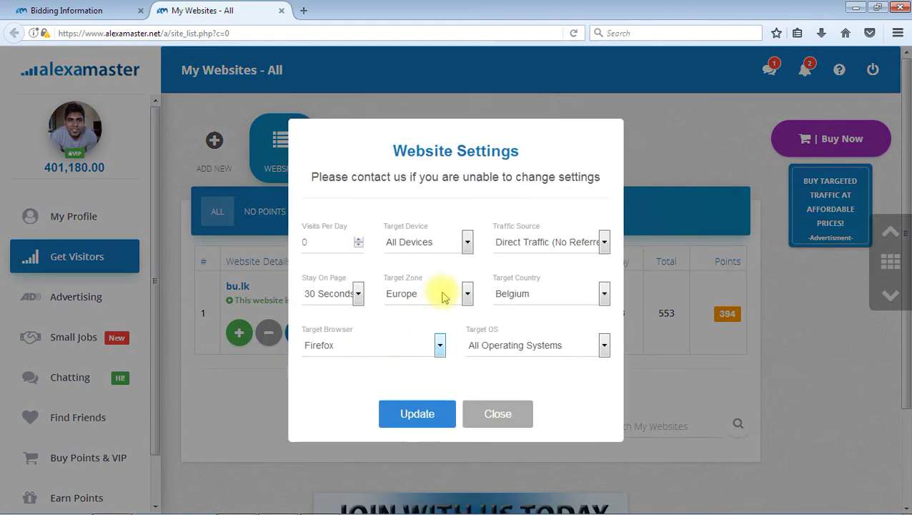
click(498, 411)
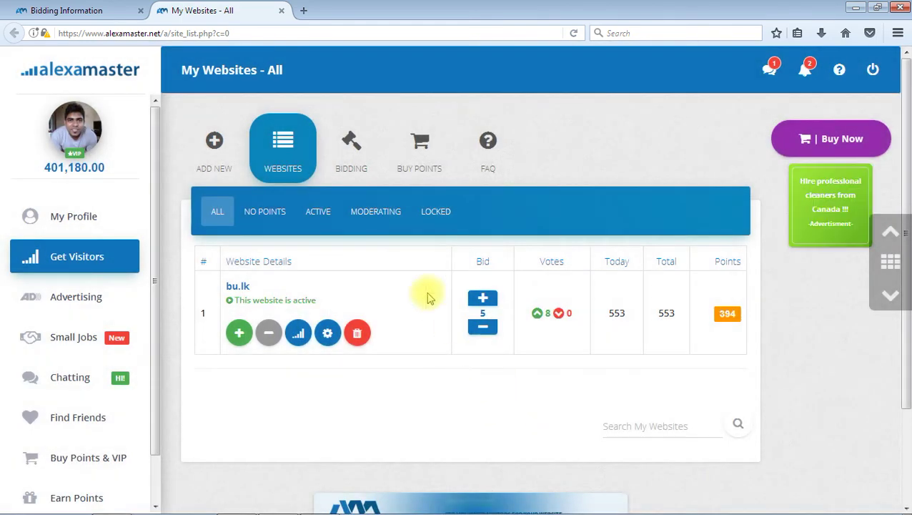
click(96, 10)
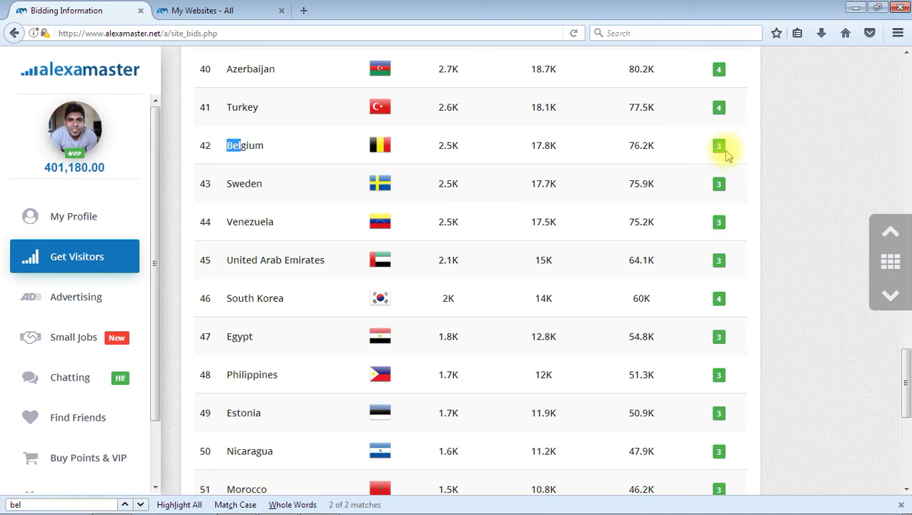
- Return to the websites list and lower the bid of bu.lk to 3
click(191, 10)
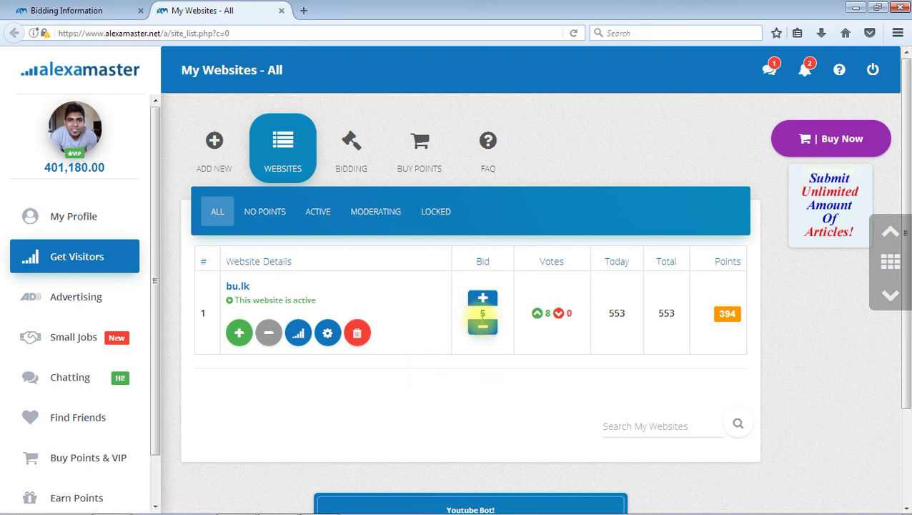
click(483, 329)
click(484, 329)
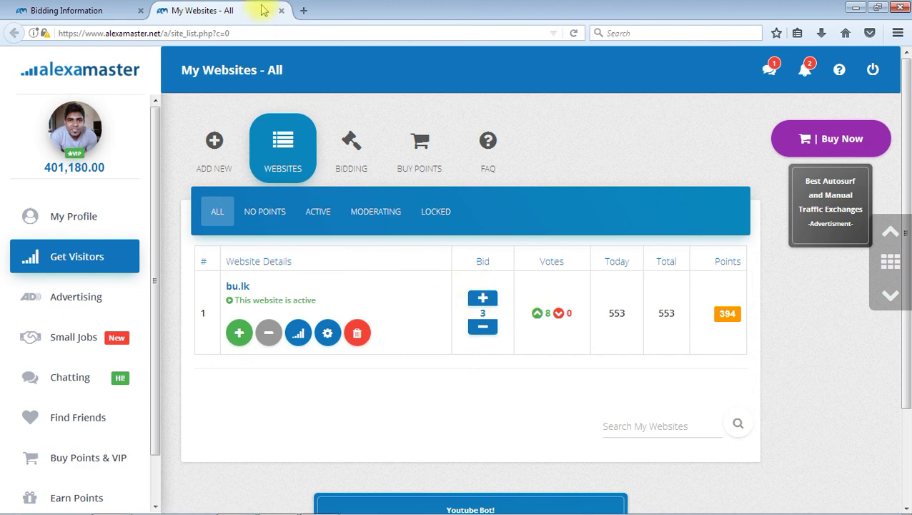
- Review the maximum bids of the top countries alongside the bu.lk entry, ending on the websites list
click(127, 10)
scroll(575, 382, up, 20)
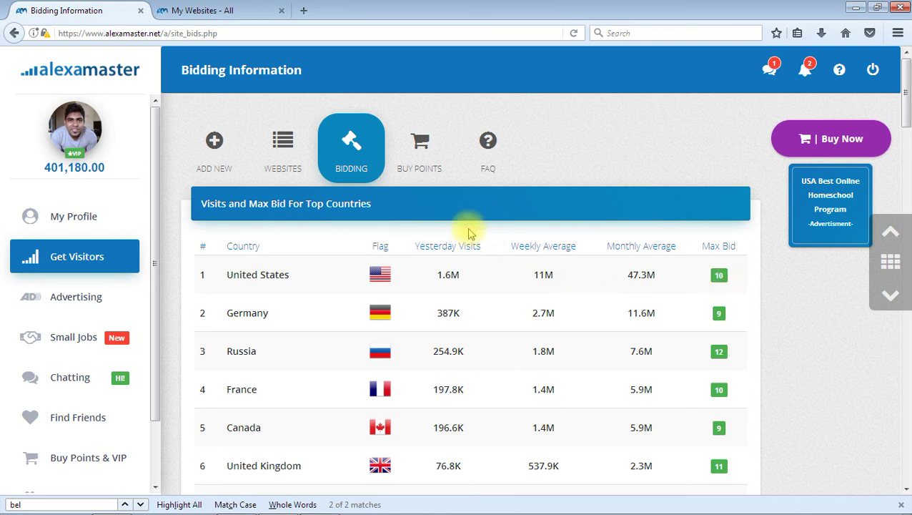
click(218, 10)
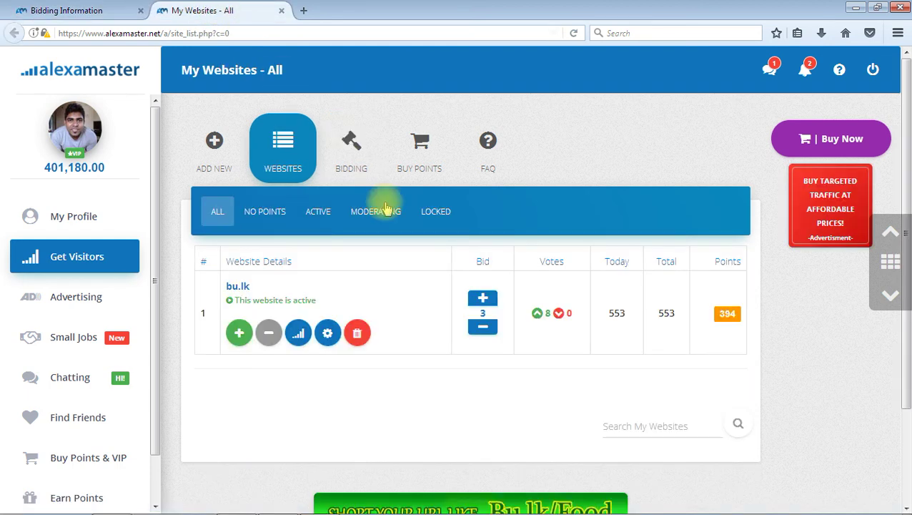
click(116, 8)
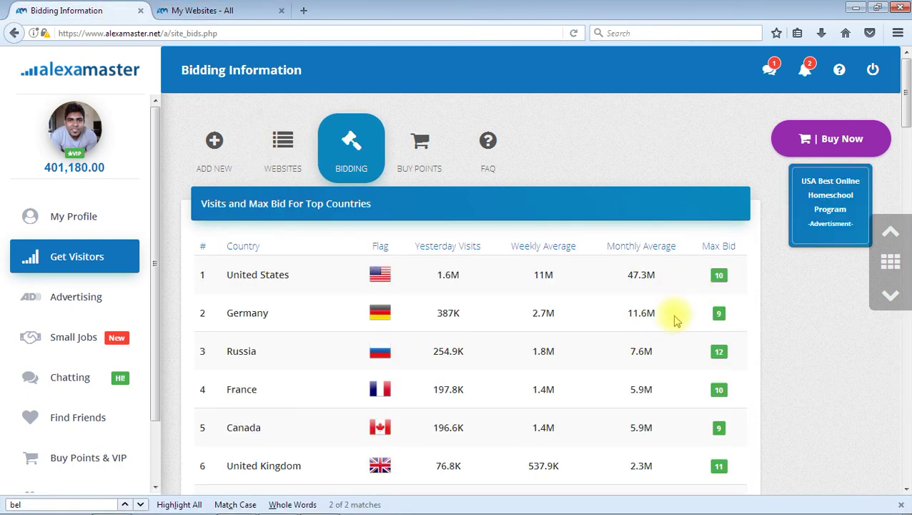
scroll(676, 319, down, 3)
click(183, 10)
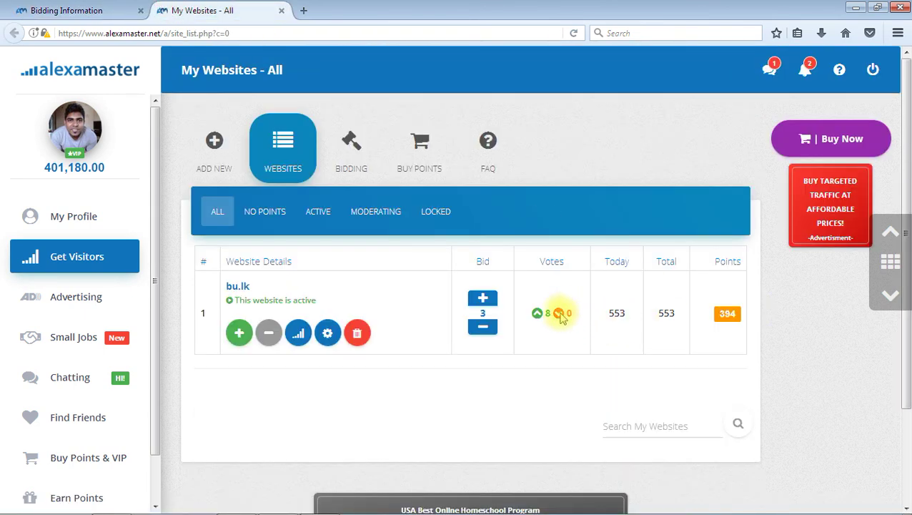